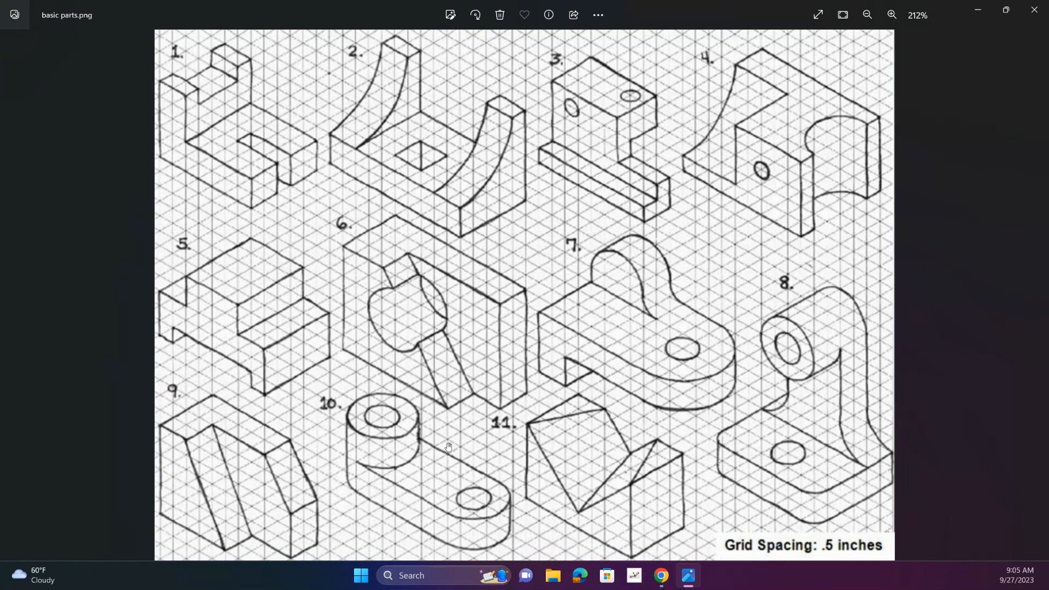
Switch to Onshape and create a new document named Shape 6 in the Basic Shapes folder
mouse_move(661, 576)
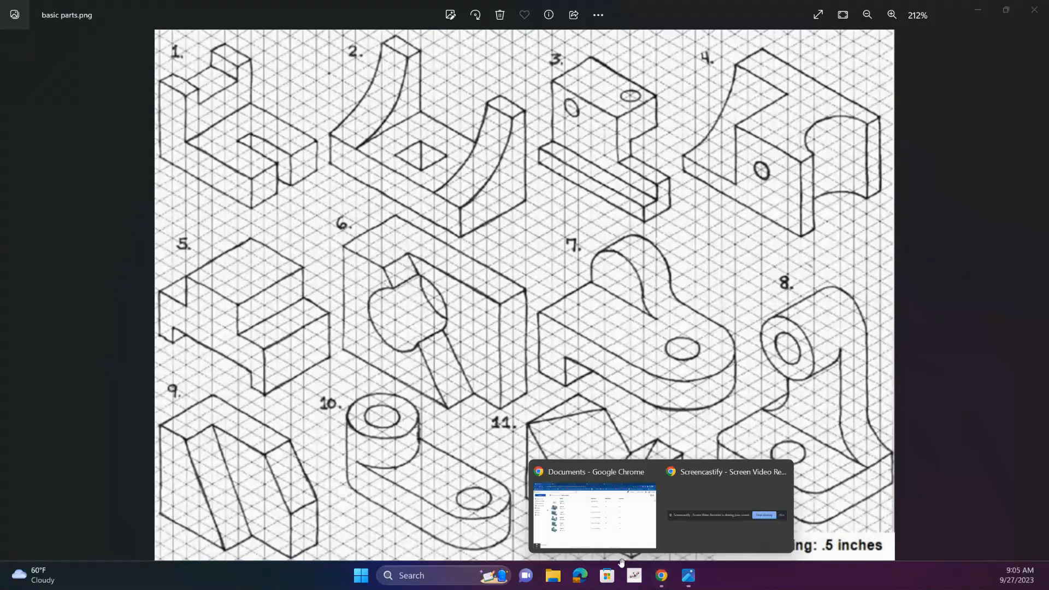
click(567, 515)
click(62, 111)
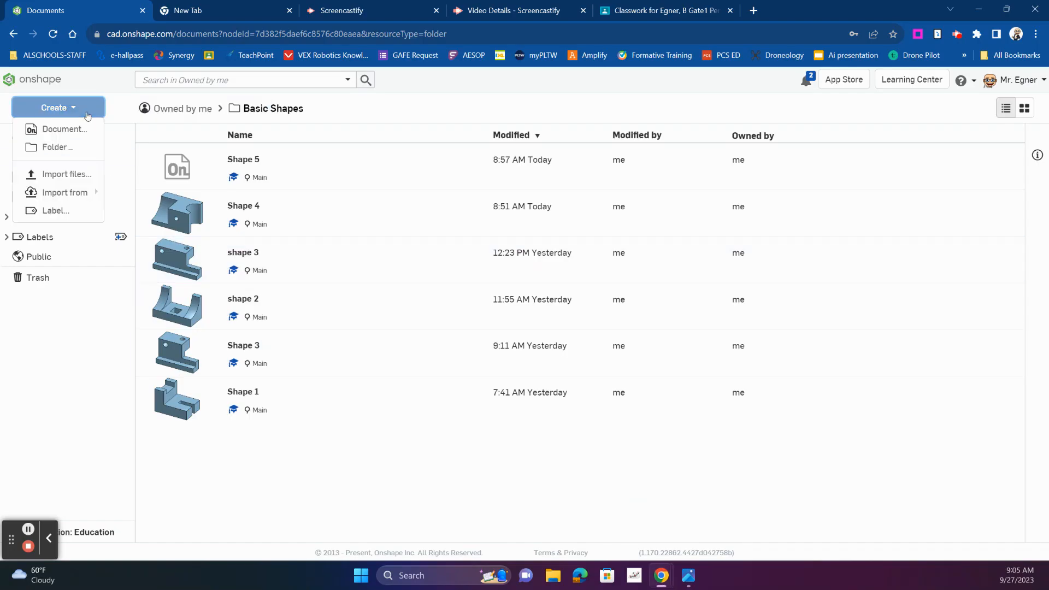
click(65, 129)
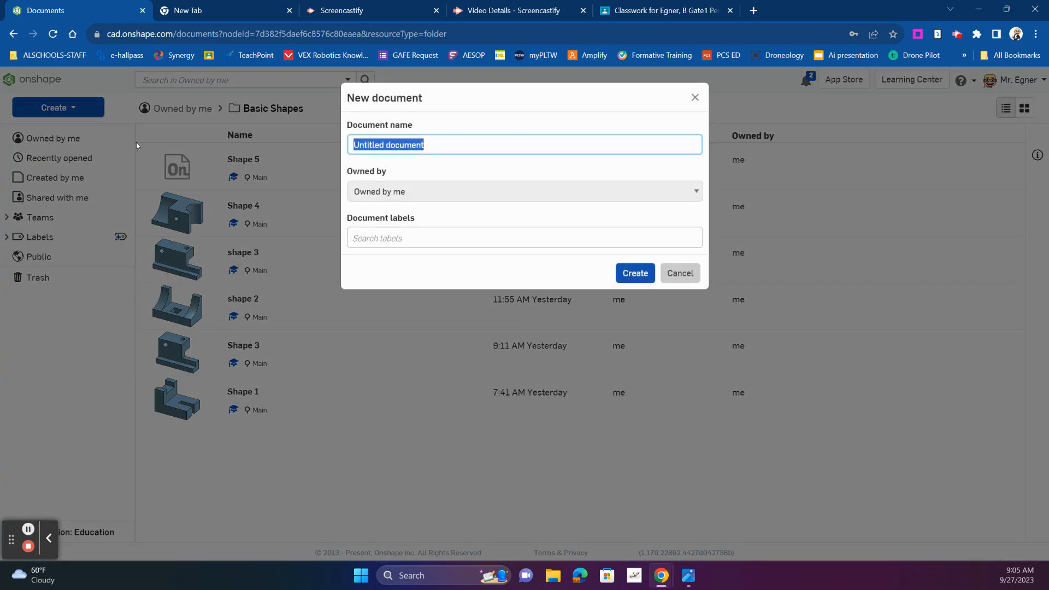
text(Shape 6)
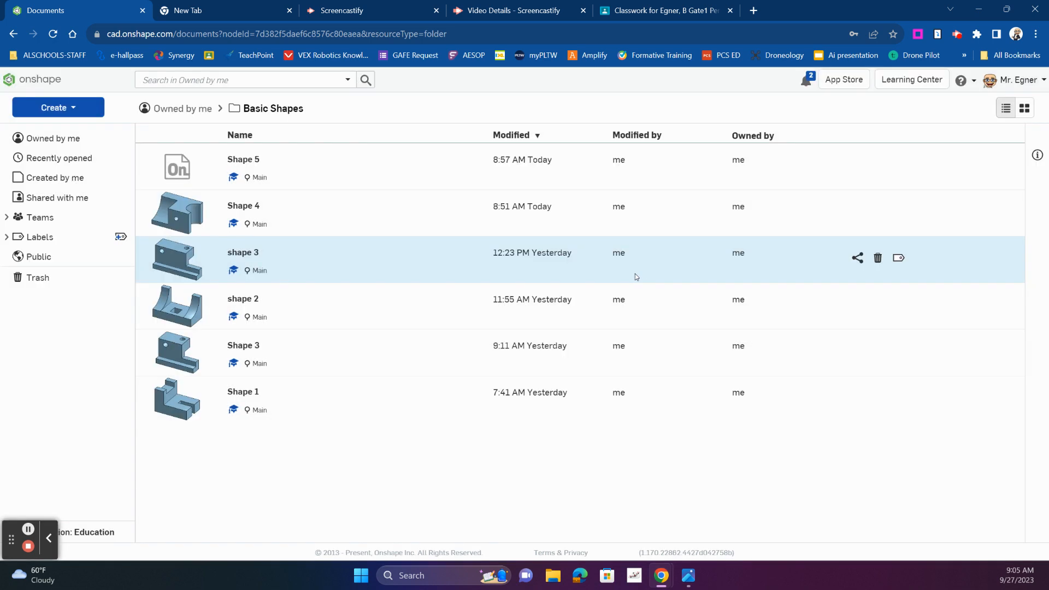
click(635, 273)
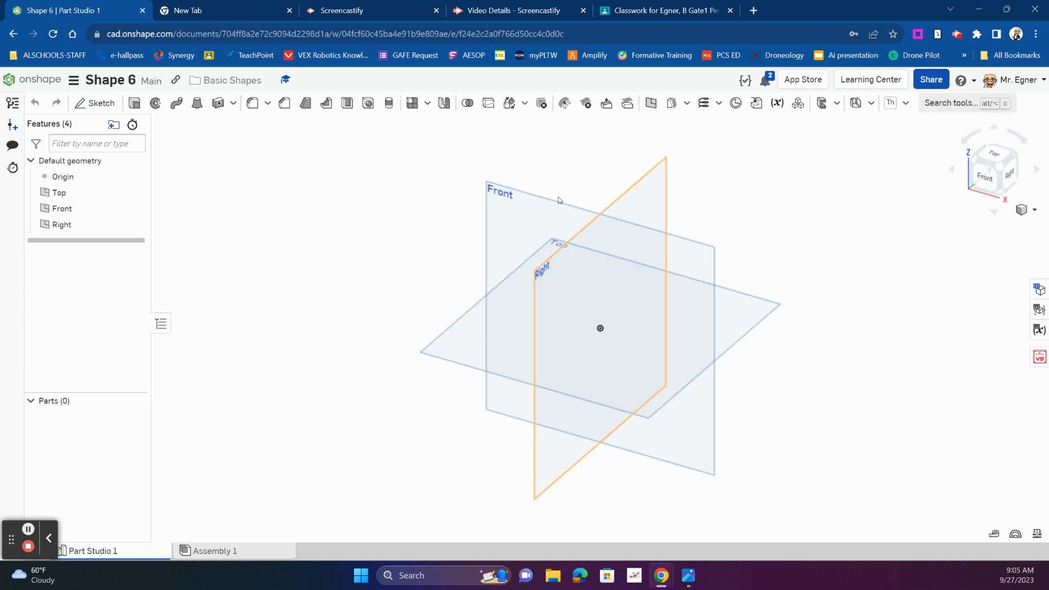
Set the workspace's default length unit to Inch
click(73, 81)
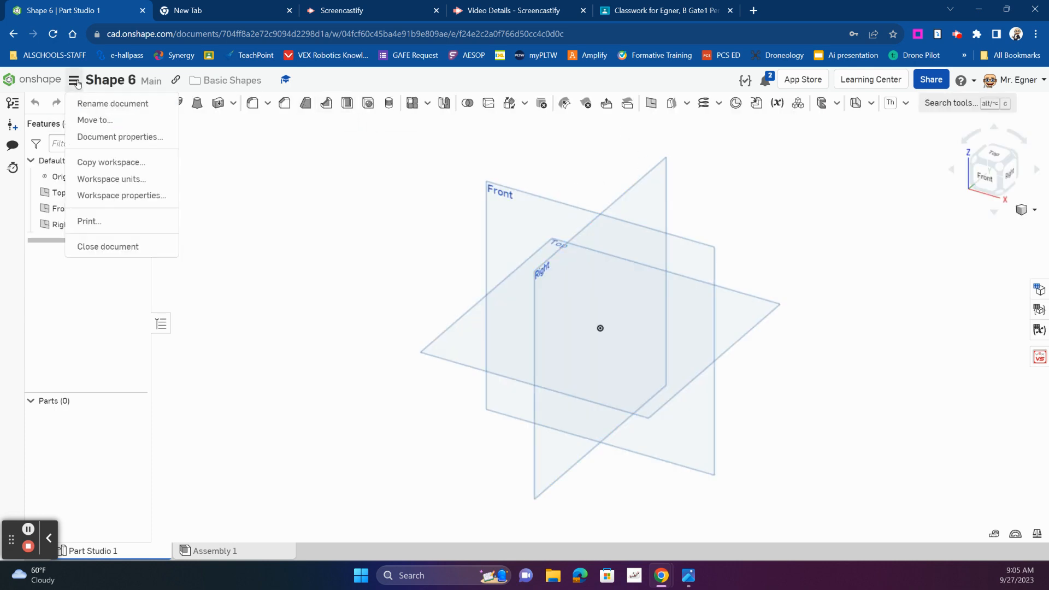
click(93, 179)
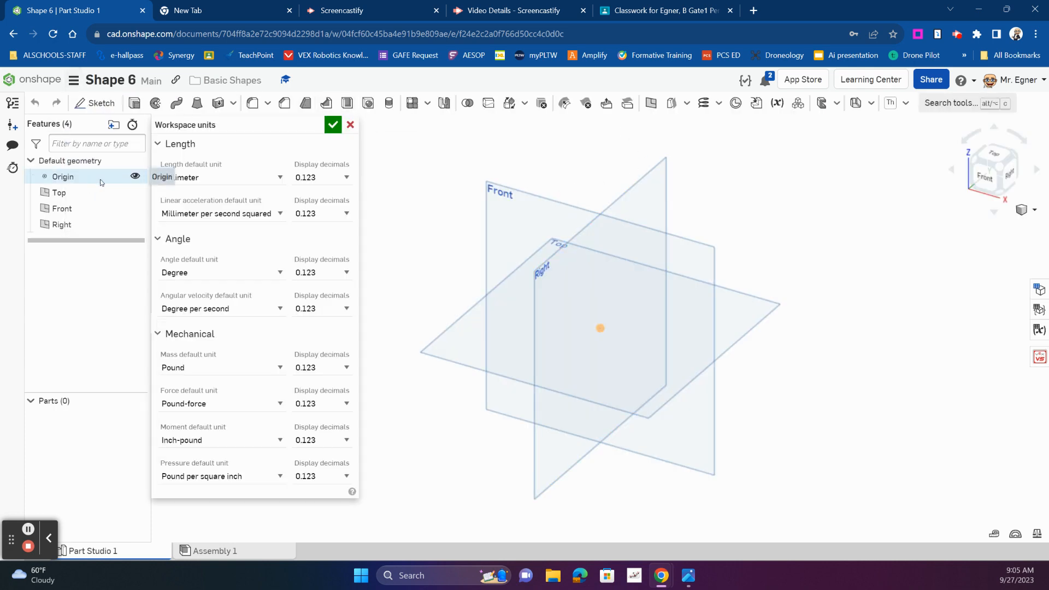
click(189, 178)
click(190, 216)
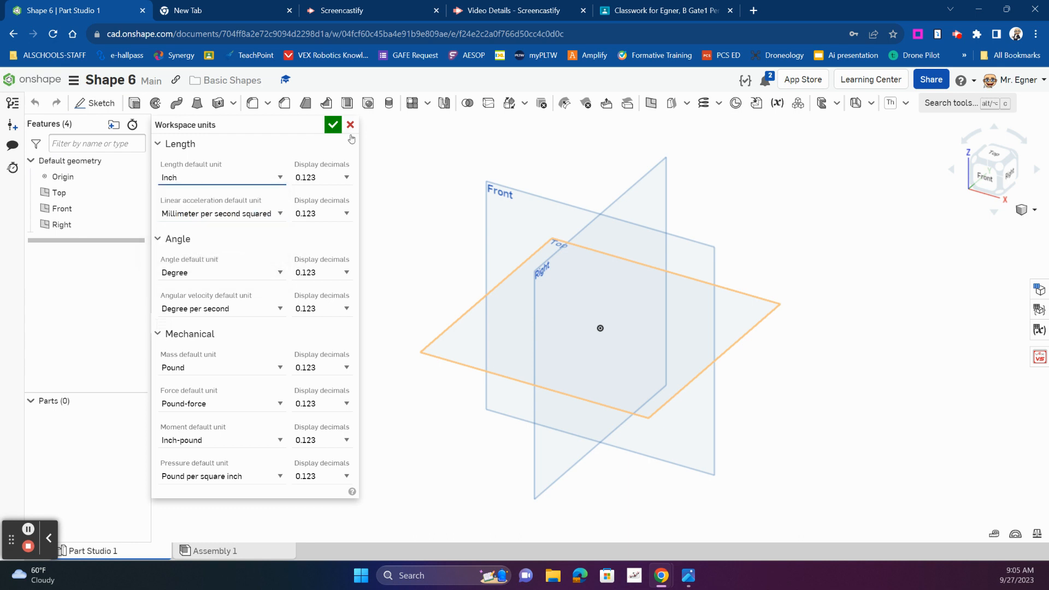
click(333, 126)
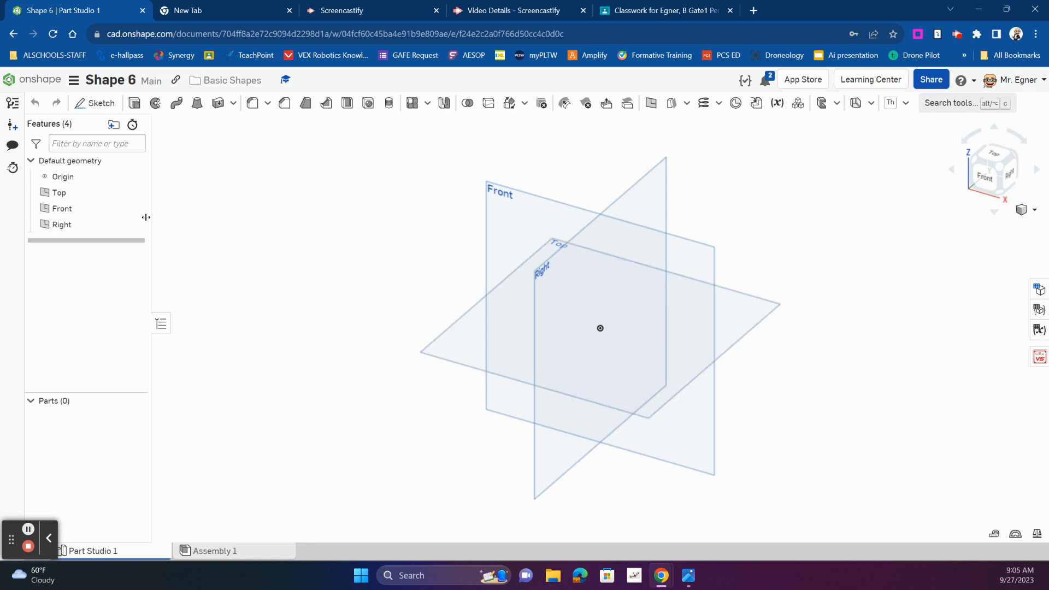
Hide the Right and Front planes so that only the Top plane is shown
click(136, 210)
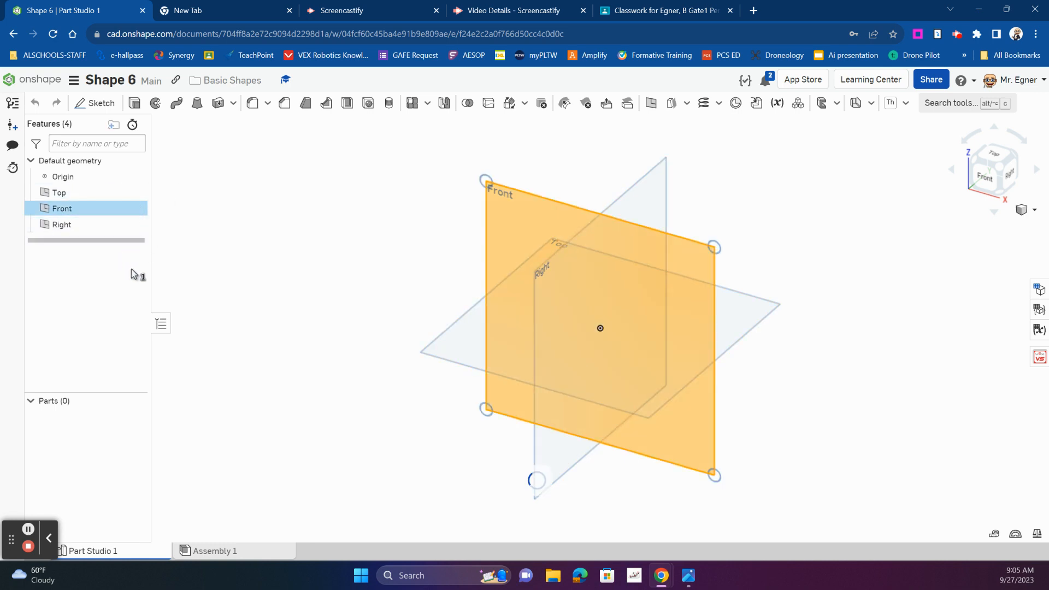
click(136, 225)
click(135, 211)
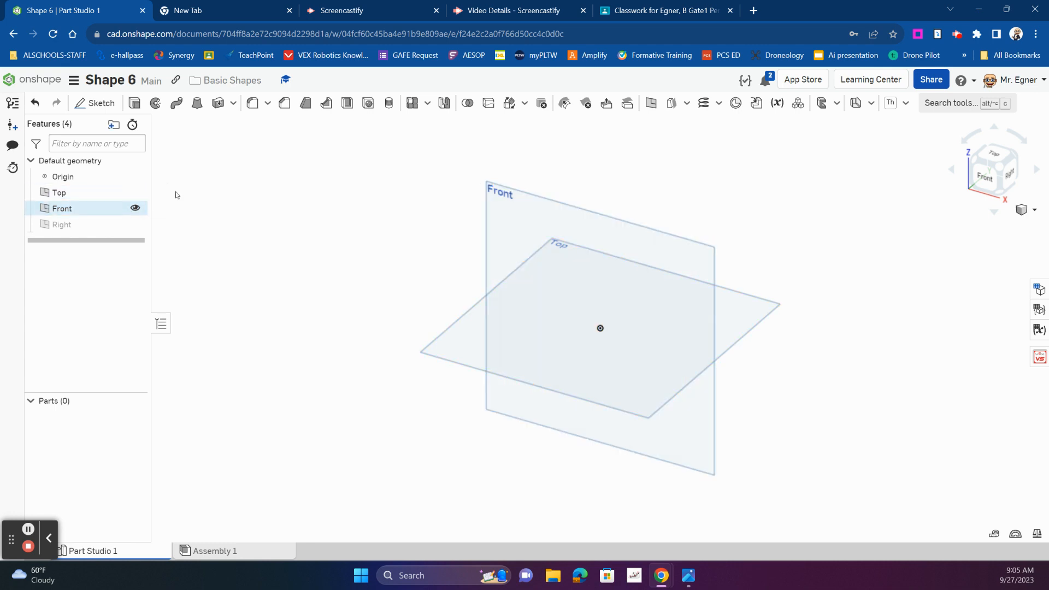
Start a sketch on the Top plane and draw a corner rectangle from the origin, about 2.33 by 1.37 in
click(97, 103)
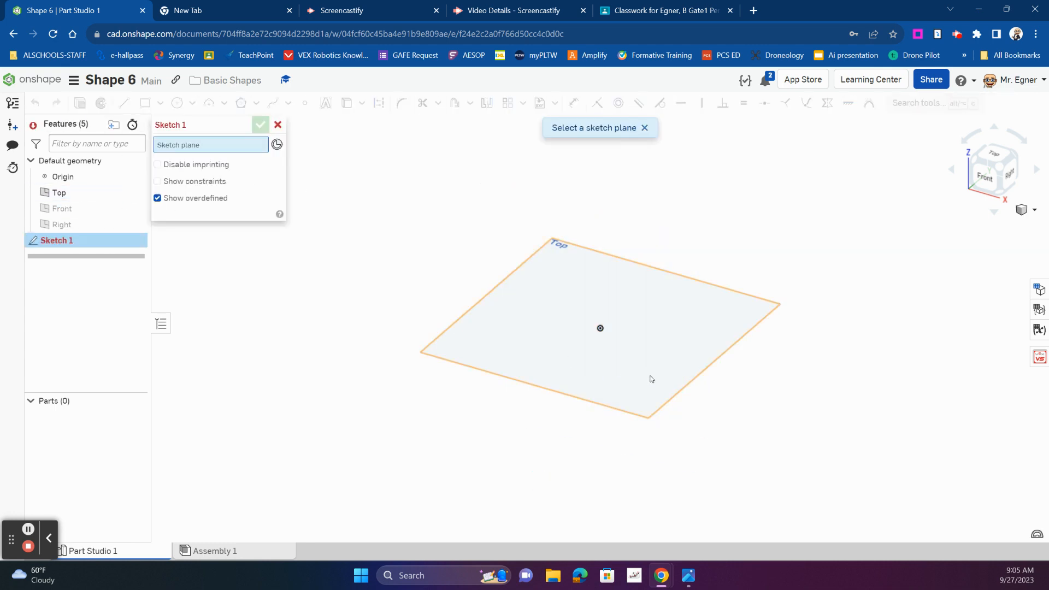
click(585, 351)
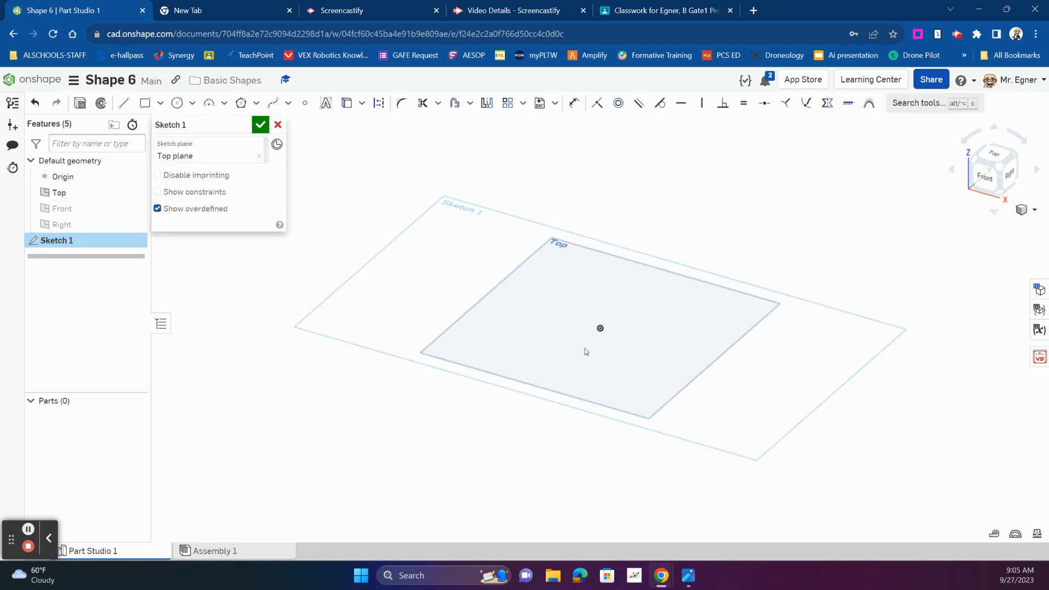
scroll(586, 351, up, 2)
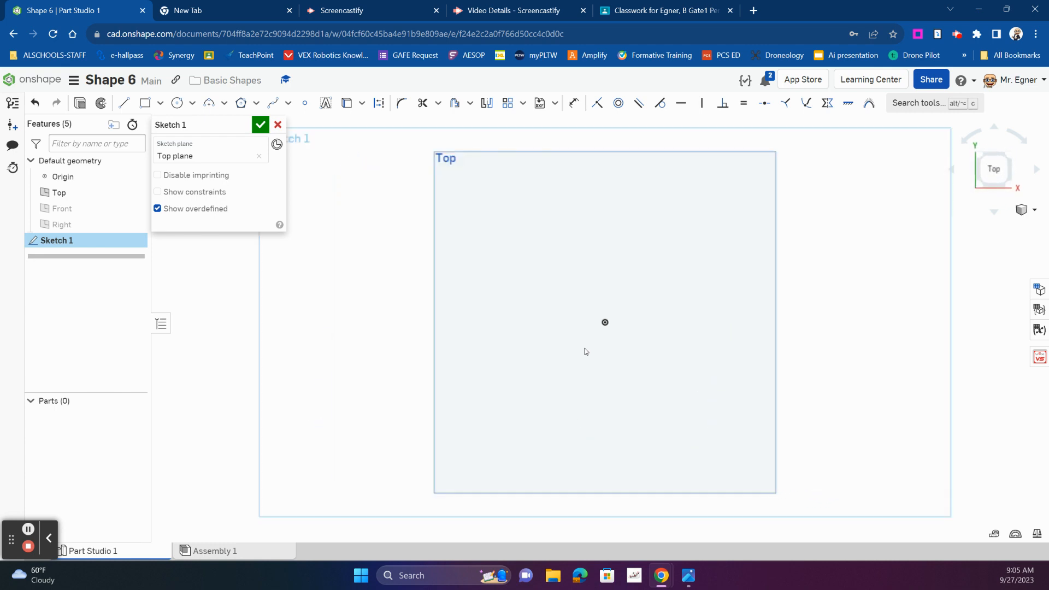
click(149, 105)
click(606, 323)
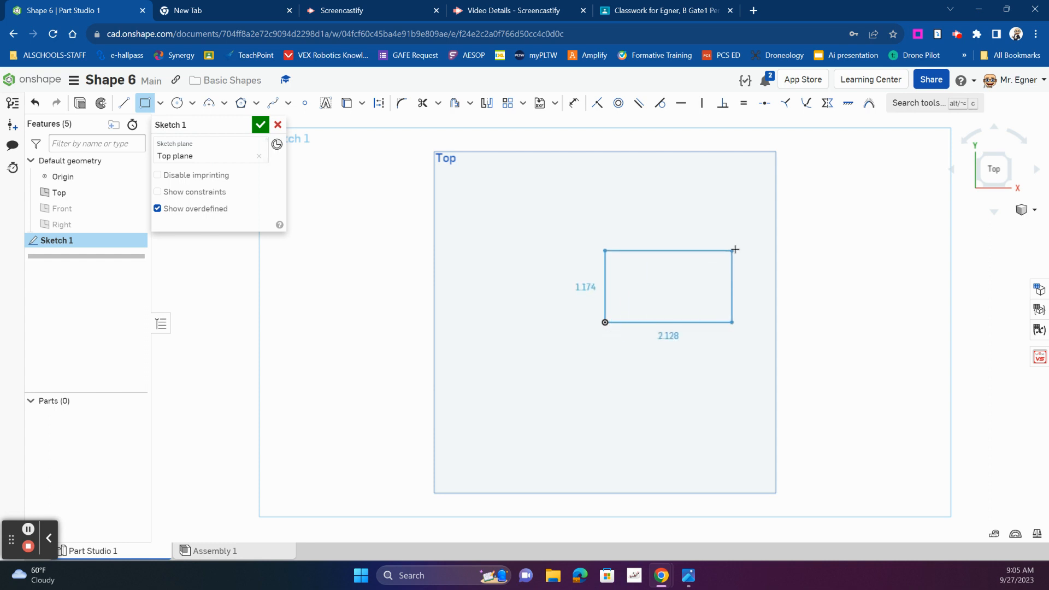
click(741, 244)
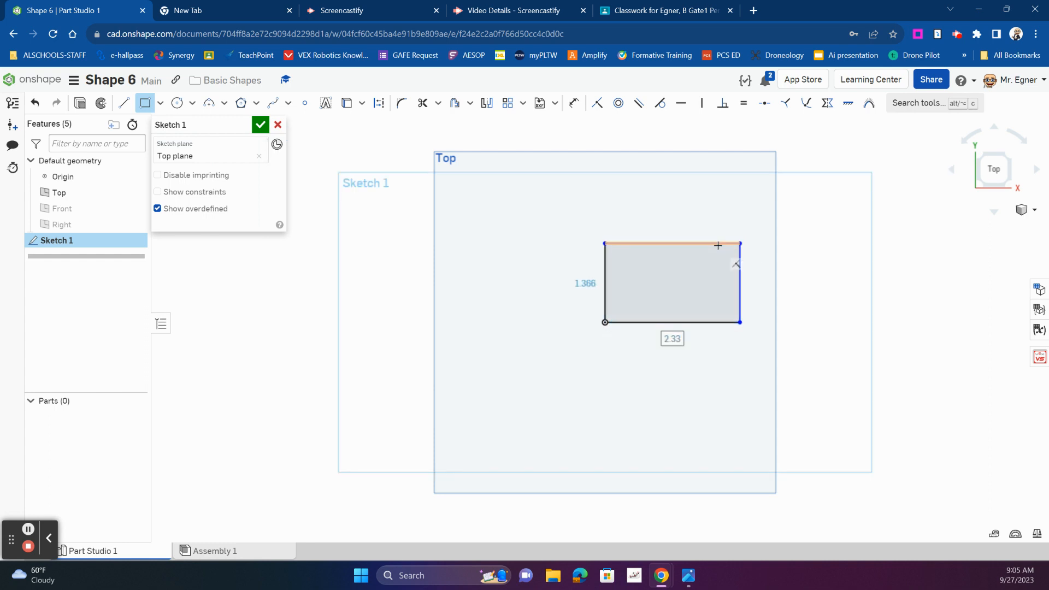
Dimension the rectangle's side to 2 in and its base to 5 in, and finish the sketch
click(574, 102)
click(742, 287)
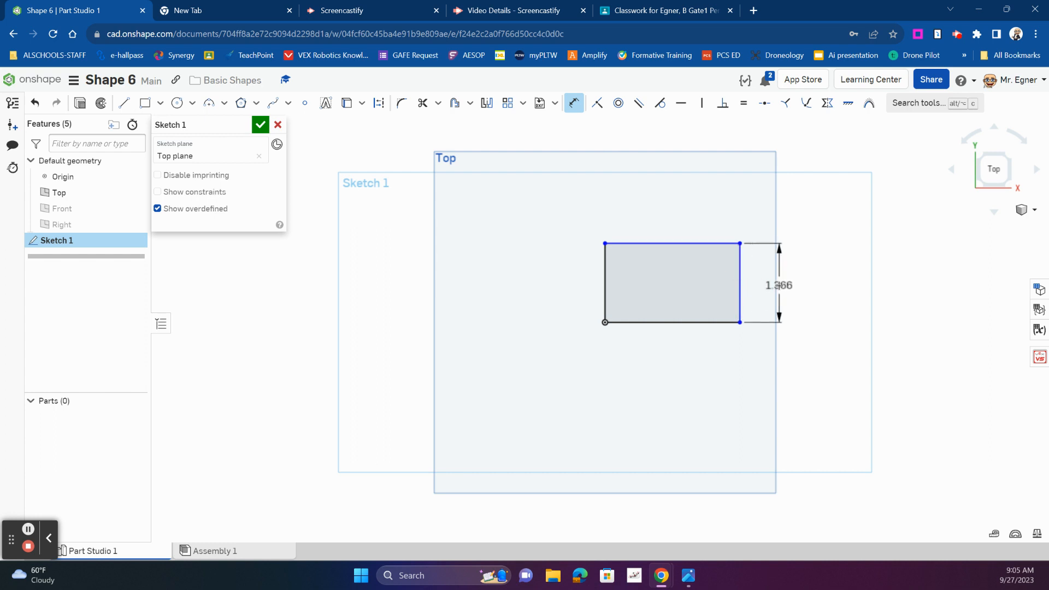
click(767, 277)
text(2)
key(Return)
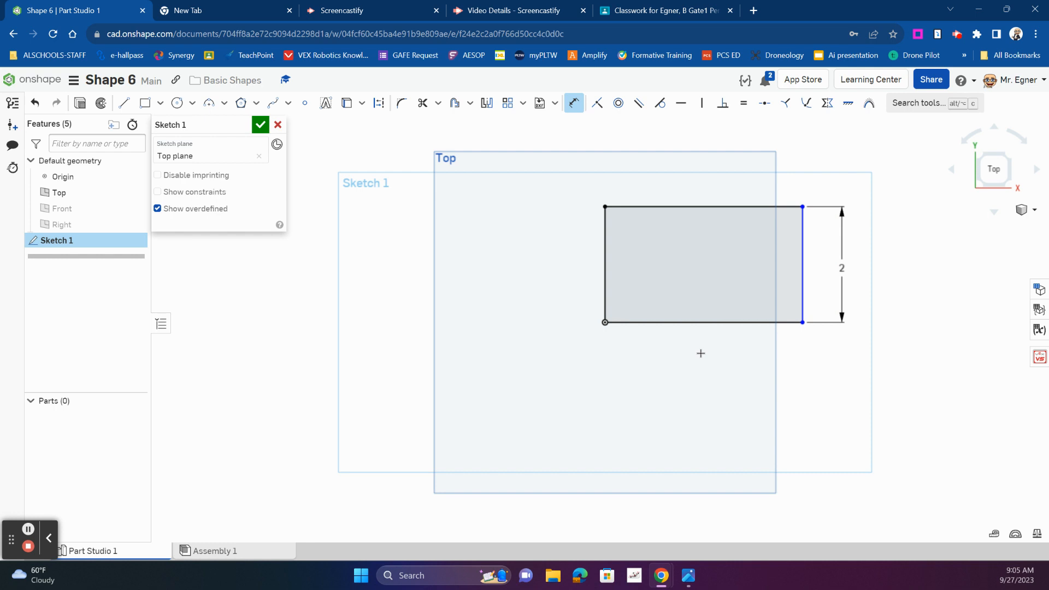
click(698, 322)
click(707, 347)
text(5)
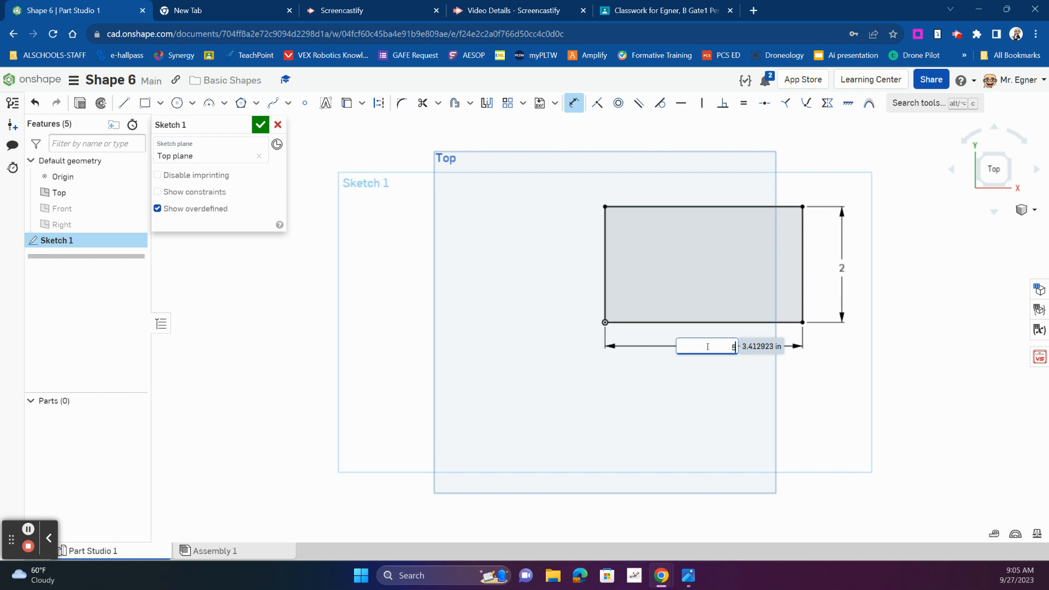
key(Return)
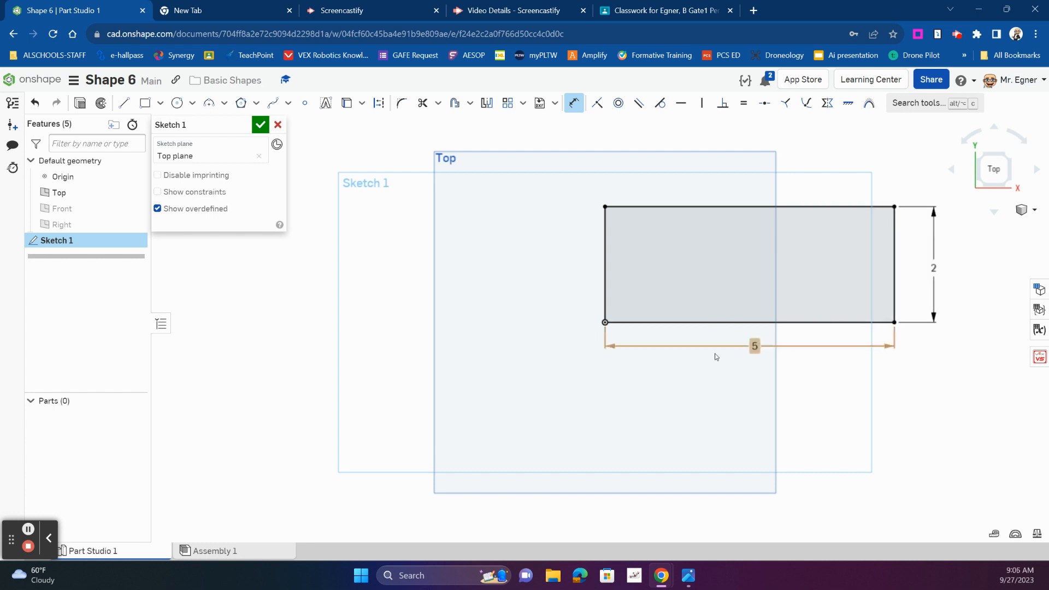
drag(991, 168, 989, 118)
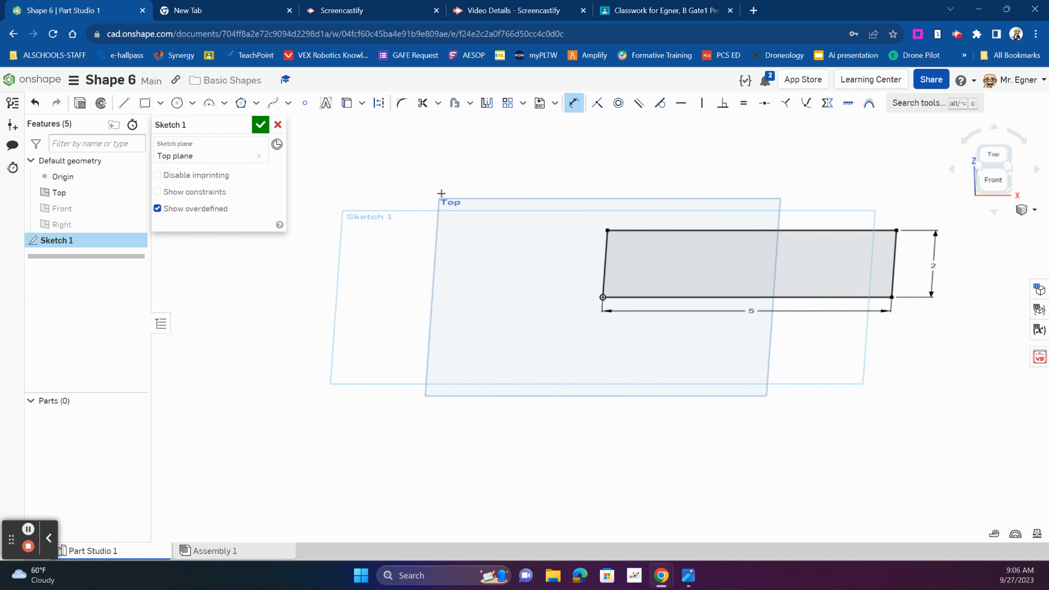
click(260, 125)
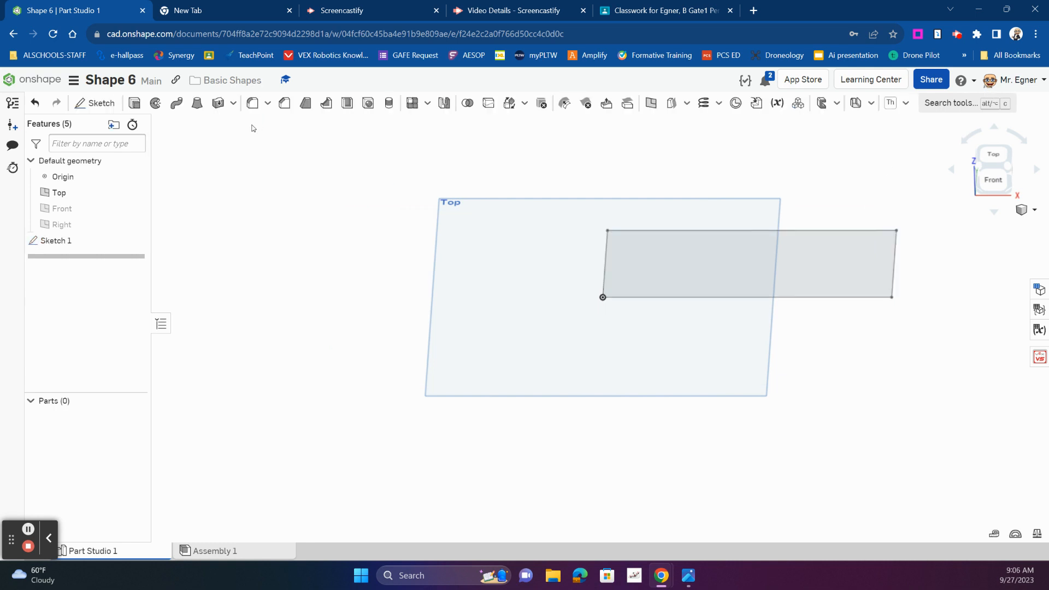
Extrude the rectangle as a new solid with a blind depth of 3.5 in
key(shift+e)
click(760, 270)
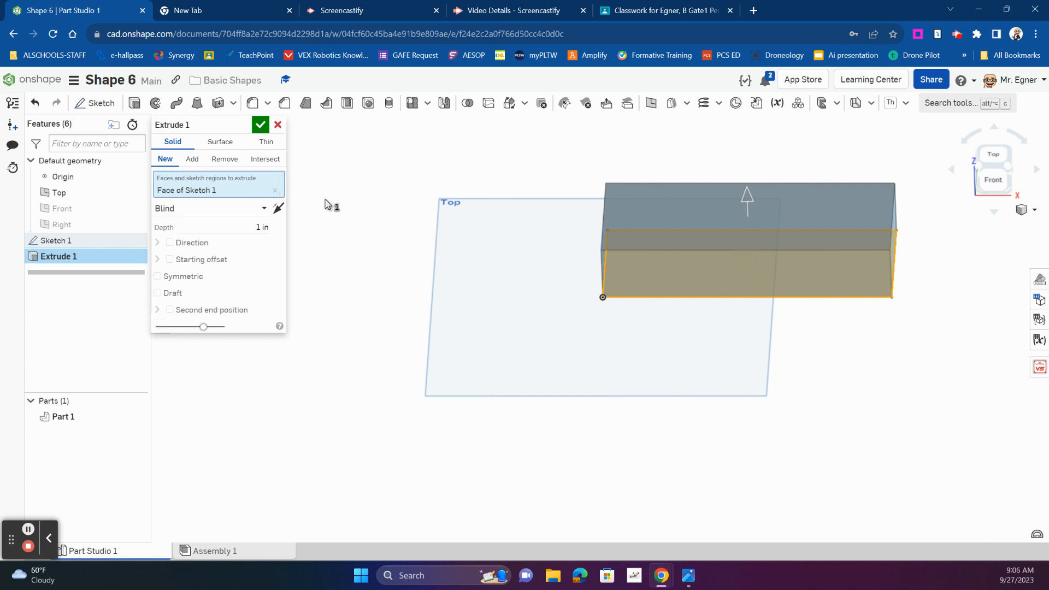
click(262, 227)
text(3.5)
key(Return)
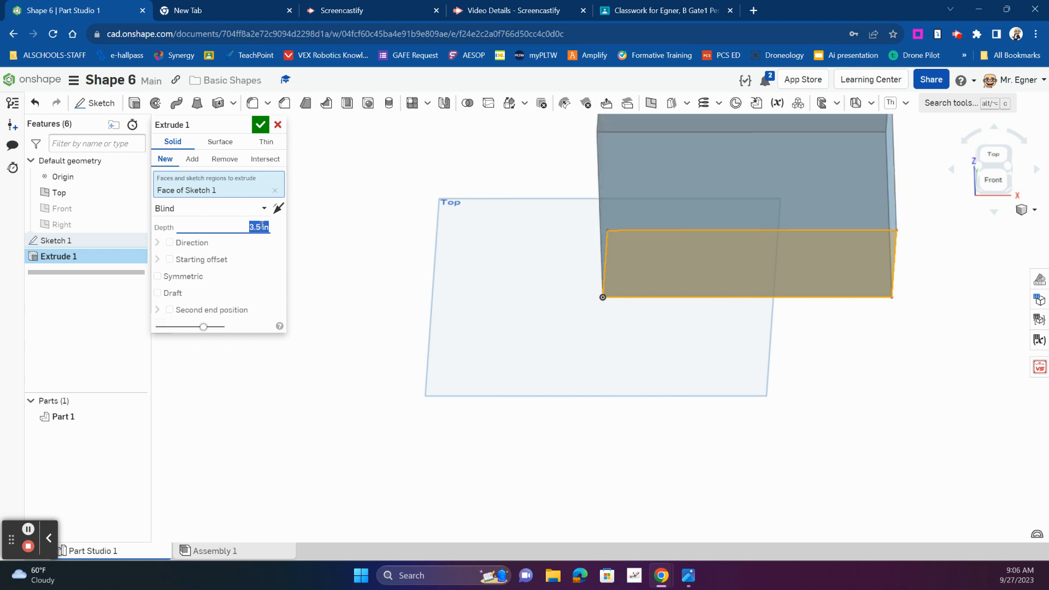
click(260, 124)
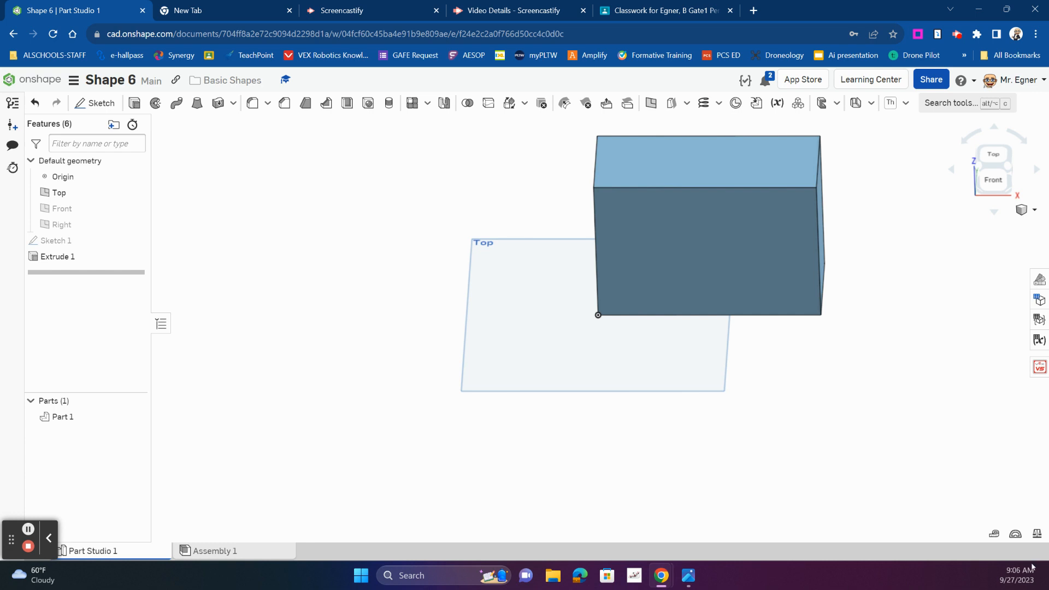
Check shape 6 in basic parts.png, and sketch a circle about 1.32 in in diameter near the middle of the block's front face
click(688, 576)
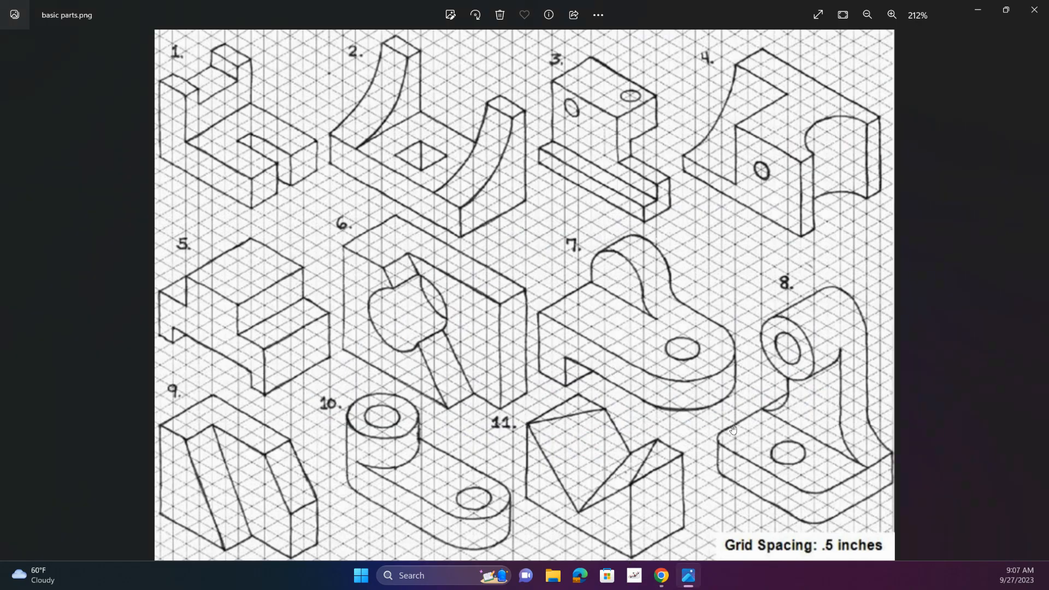
scroll(656, 356, up, 3)
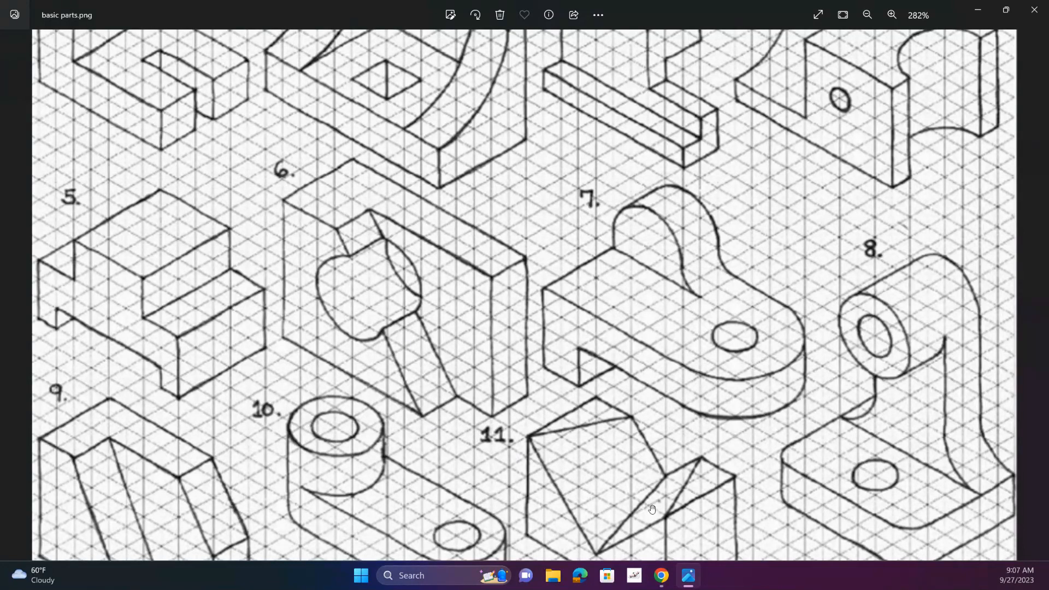
click(658, 576)
click(598, 532)
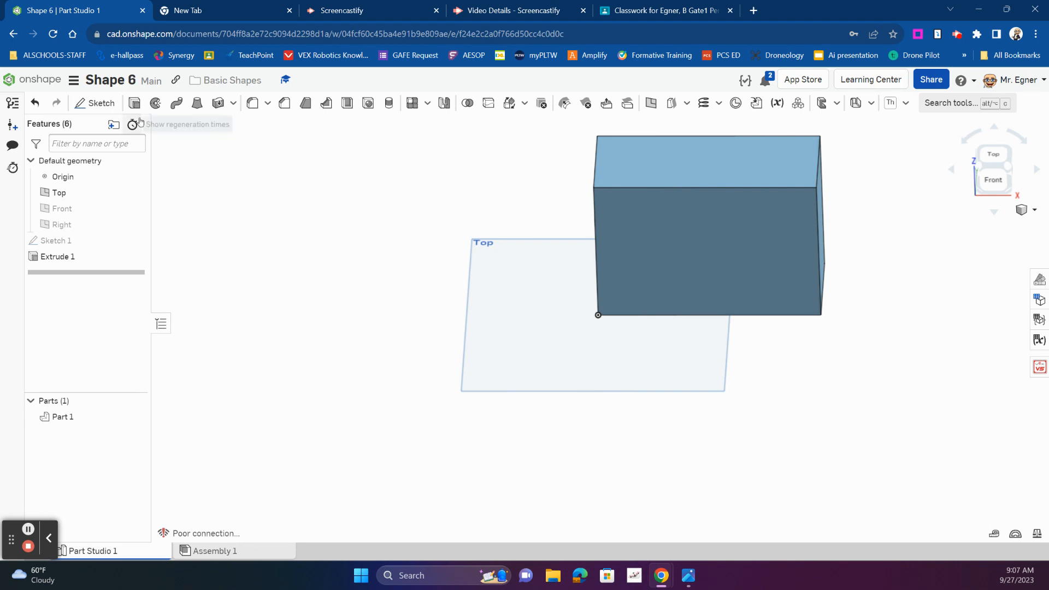
click(691, 260)
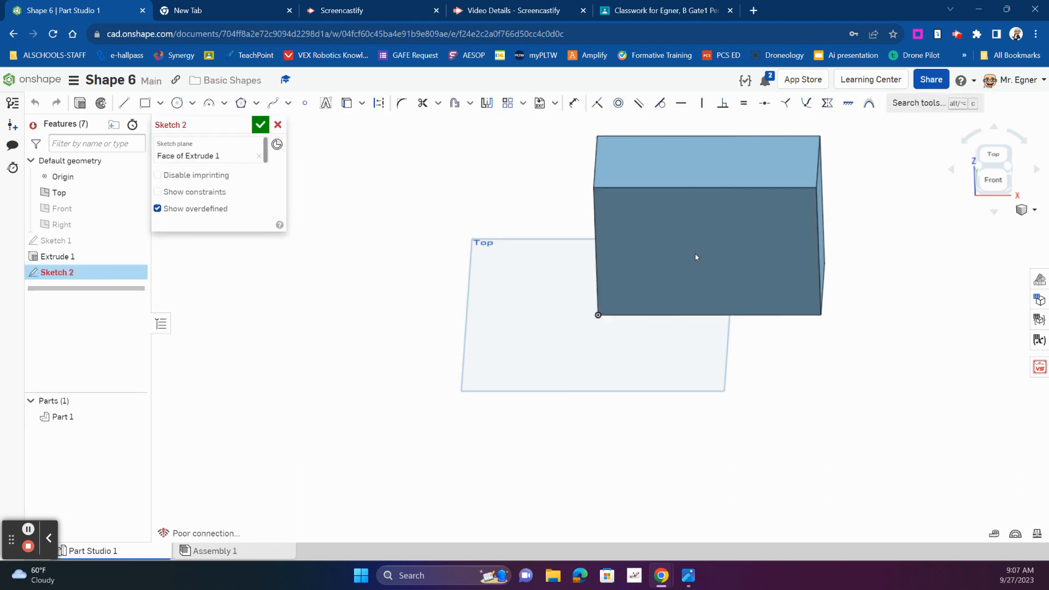
click(180, 107)
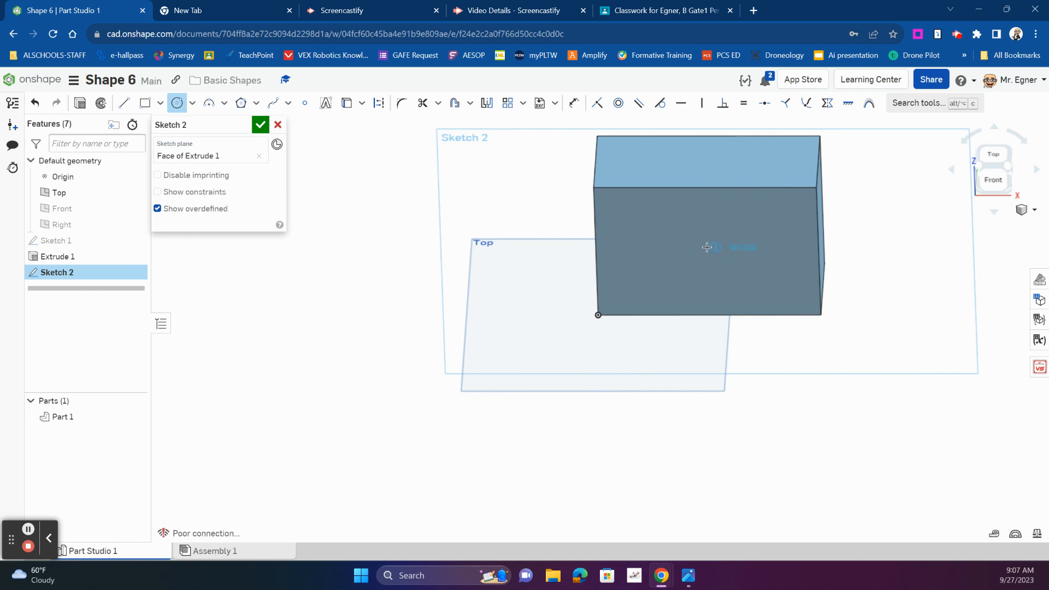
click(687, 239)
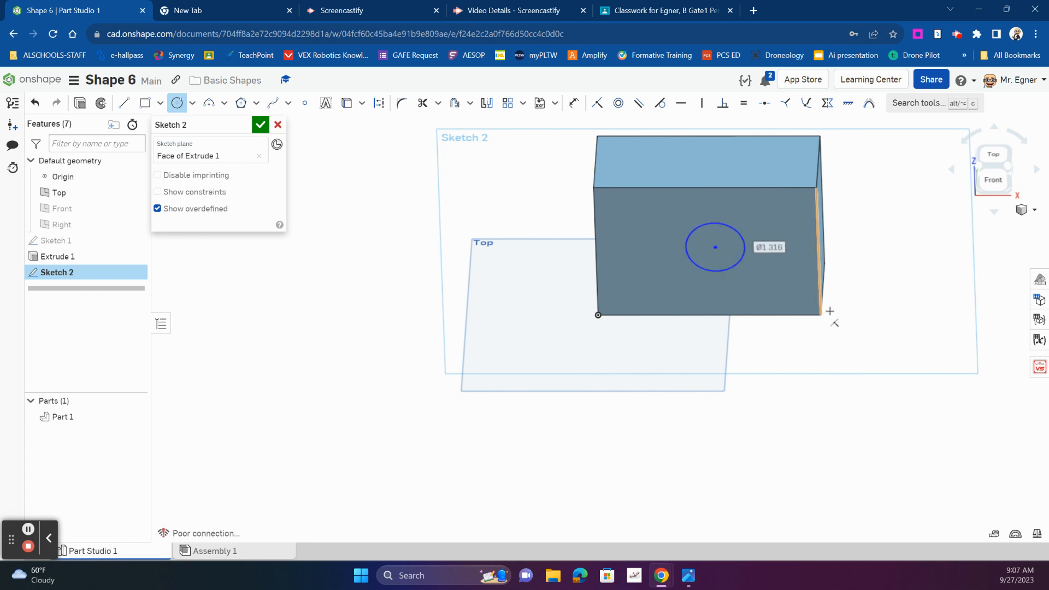
right_drag(901, 295, 902, 276)
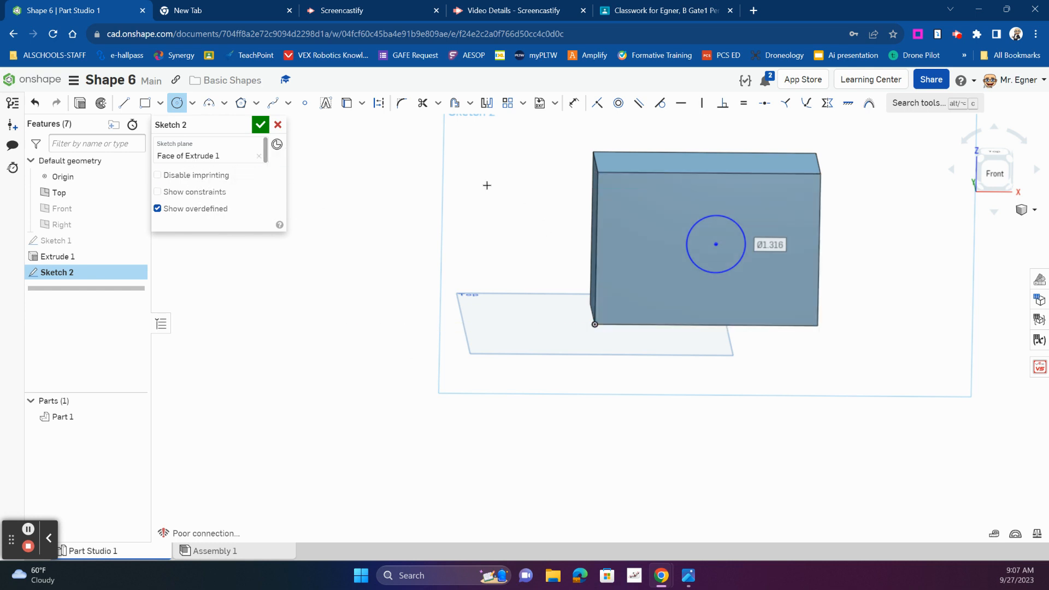
Dimension the circle's diameter to 2 in
click(574, 103)
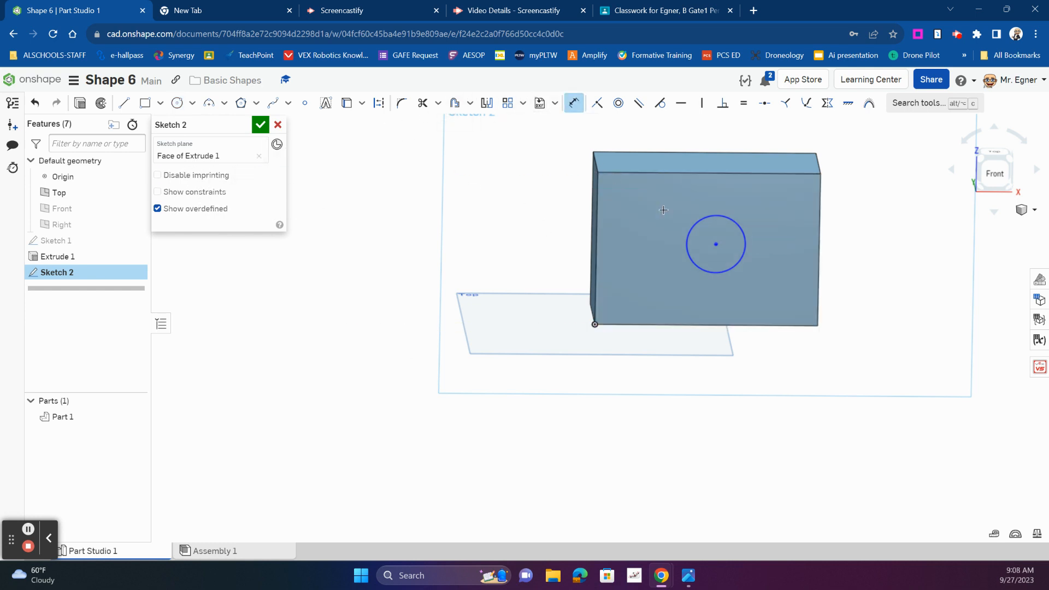
click(701, 220)
click(726, 231)
text(2)
key(Return)
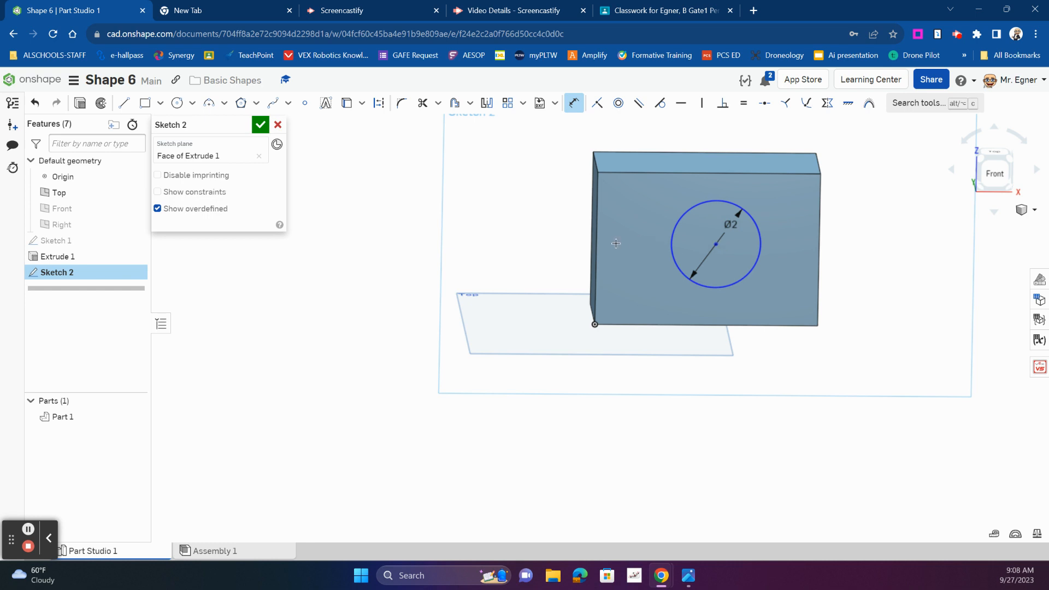
Dimension the circle's centre 2 in from the block's left edge and 2 in from its top edge
click(595, 241)
click(634, 237)
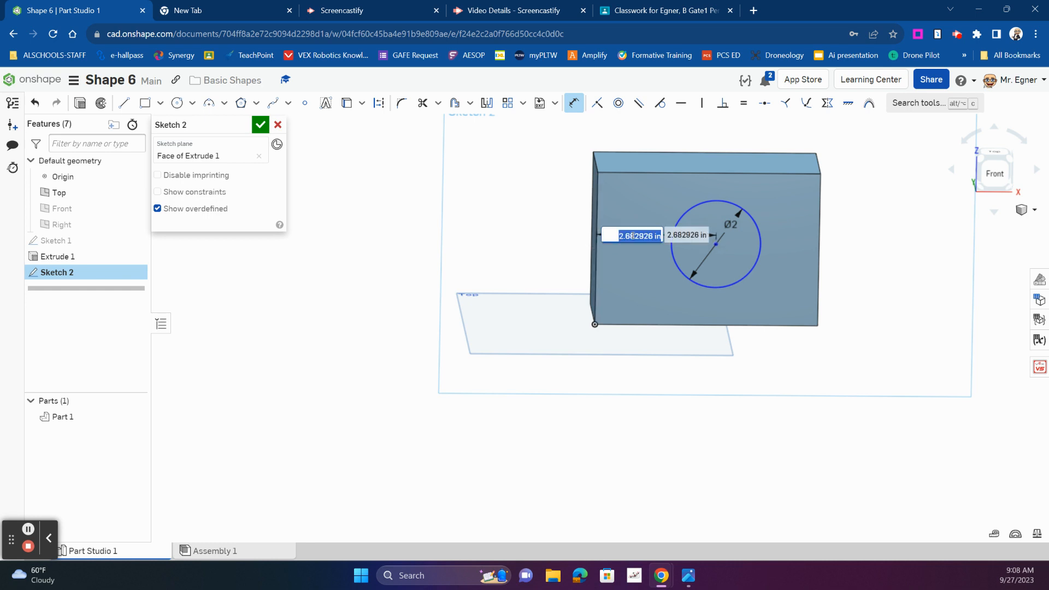
text(2)
key(Return)
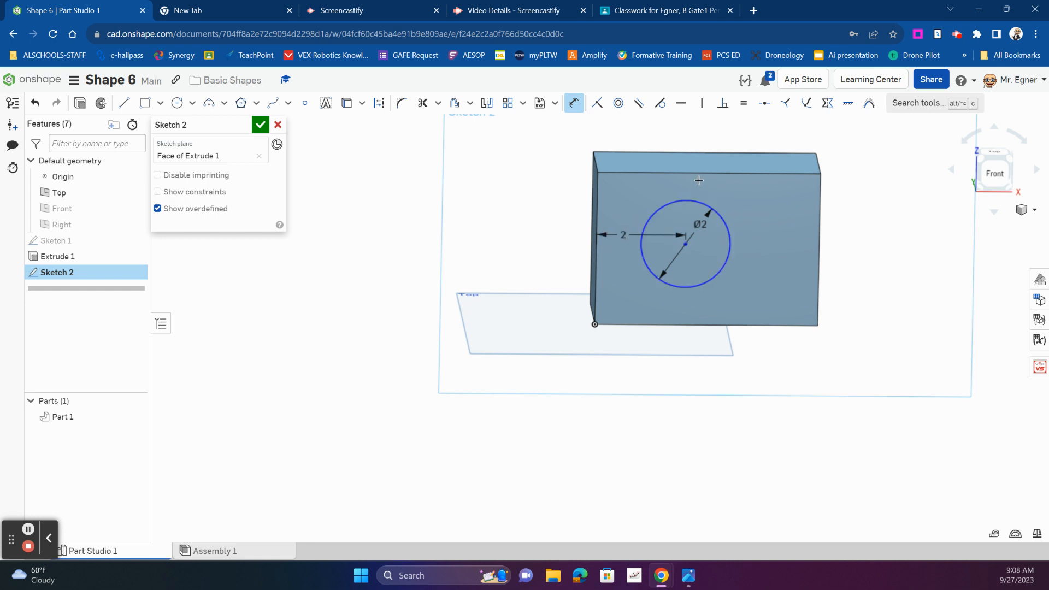
click(688, 244)
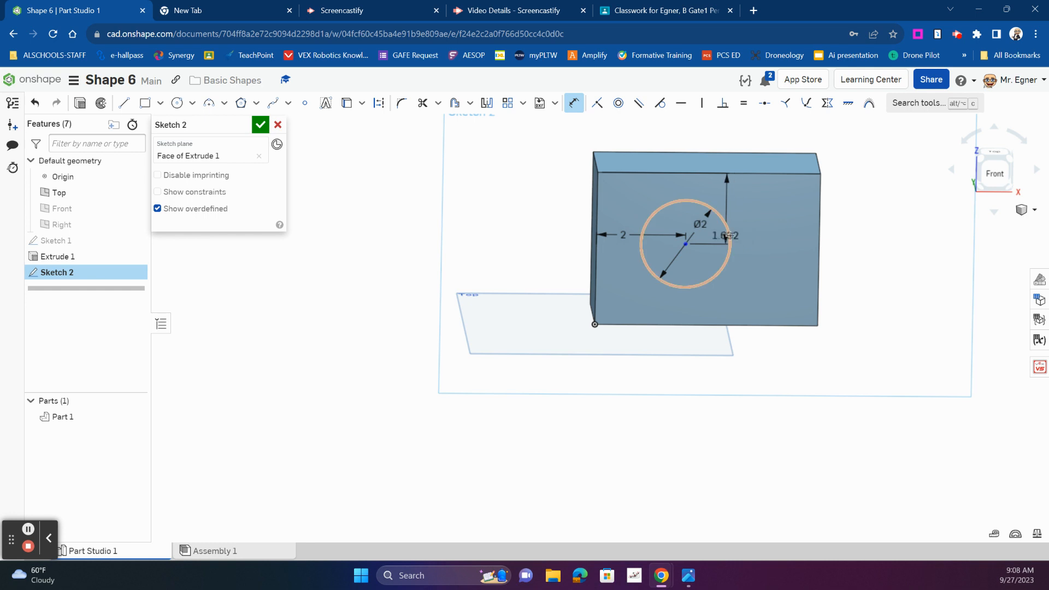
click(760, 232)
text(2)
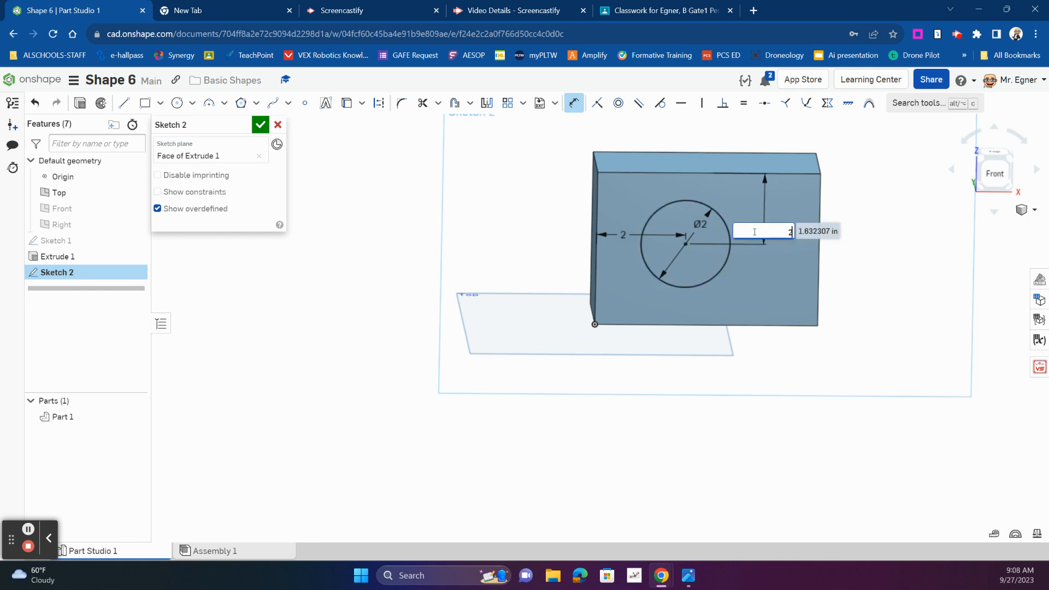
key(Return)
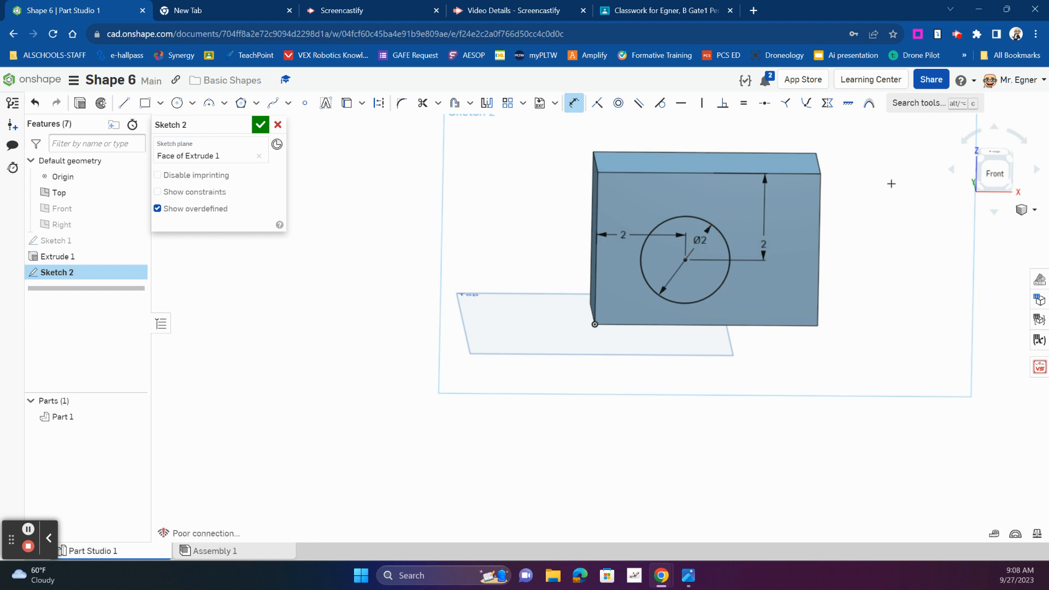
key(n)
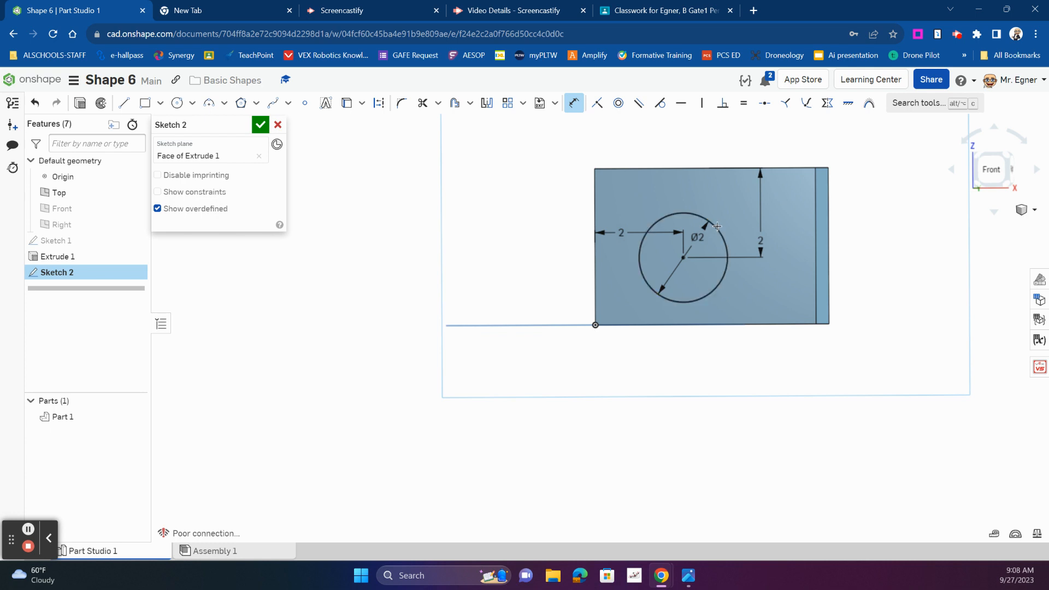
click(717, 225)
right_click(739, 227)
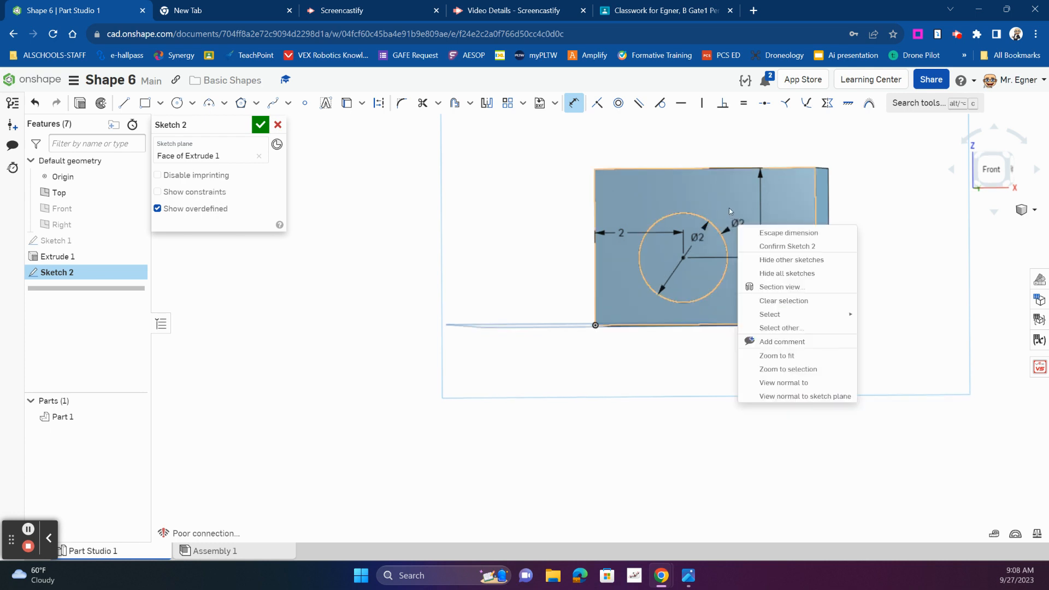
click(463, 207)
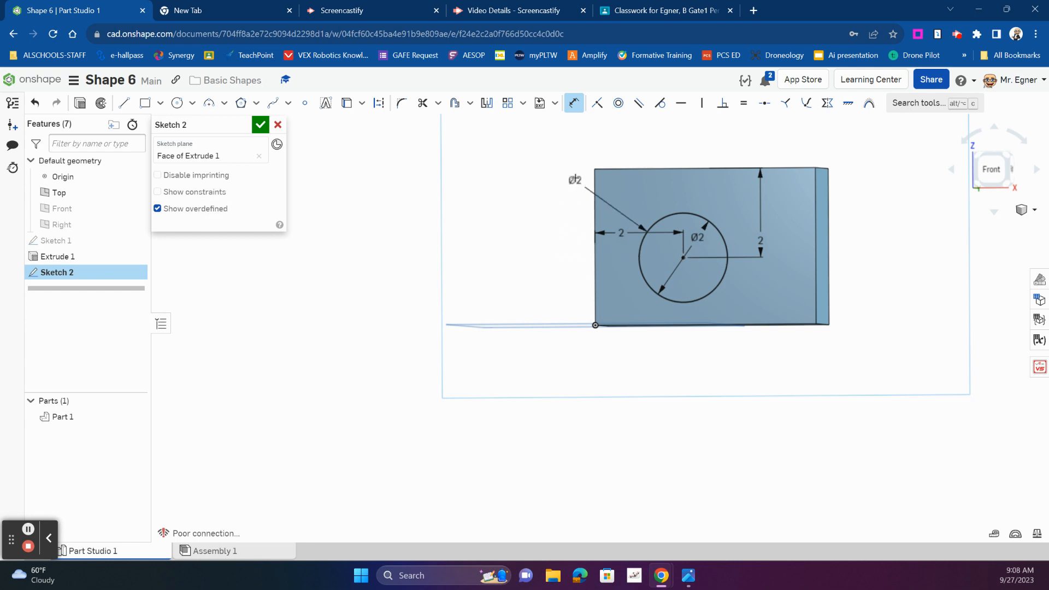
click(573, 103)
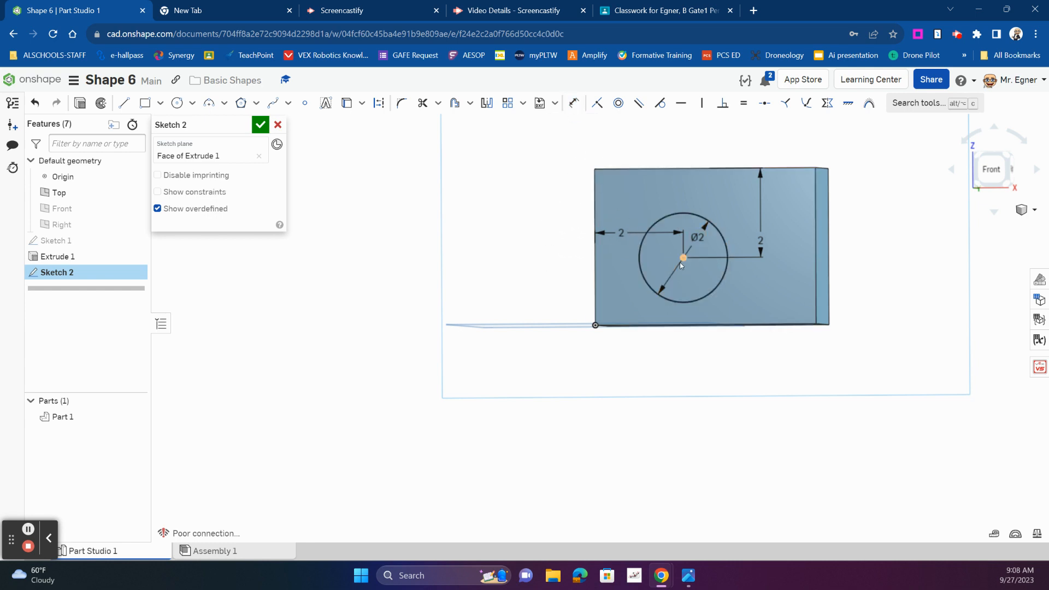
Set the circle's diameter to 1.5 in and its centre's distance from the block's top edge to 1.5 in
double_click(690, 249)
text(1.5)
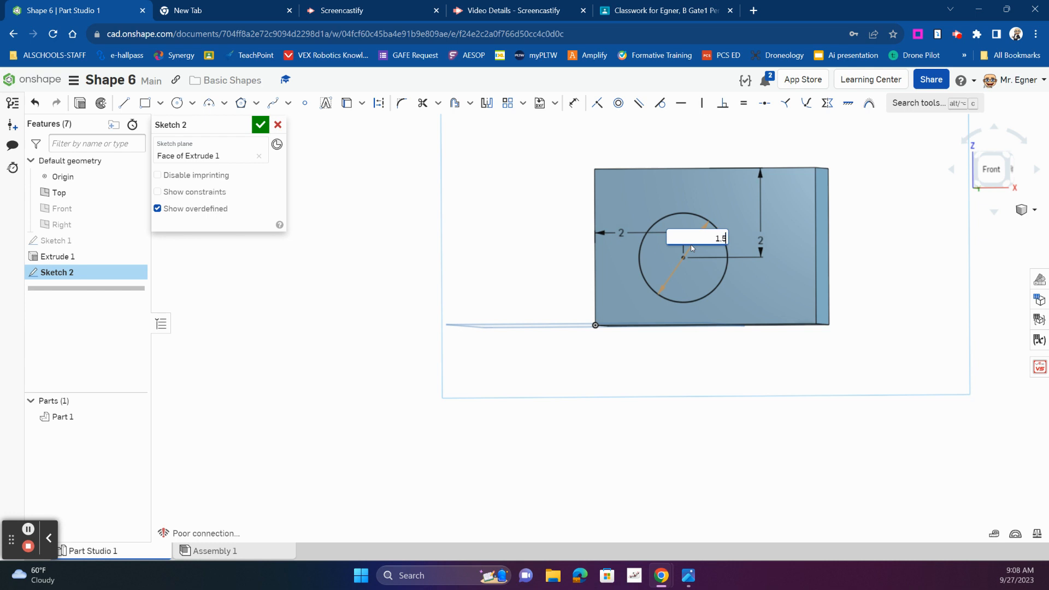
key(Return)
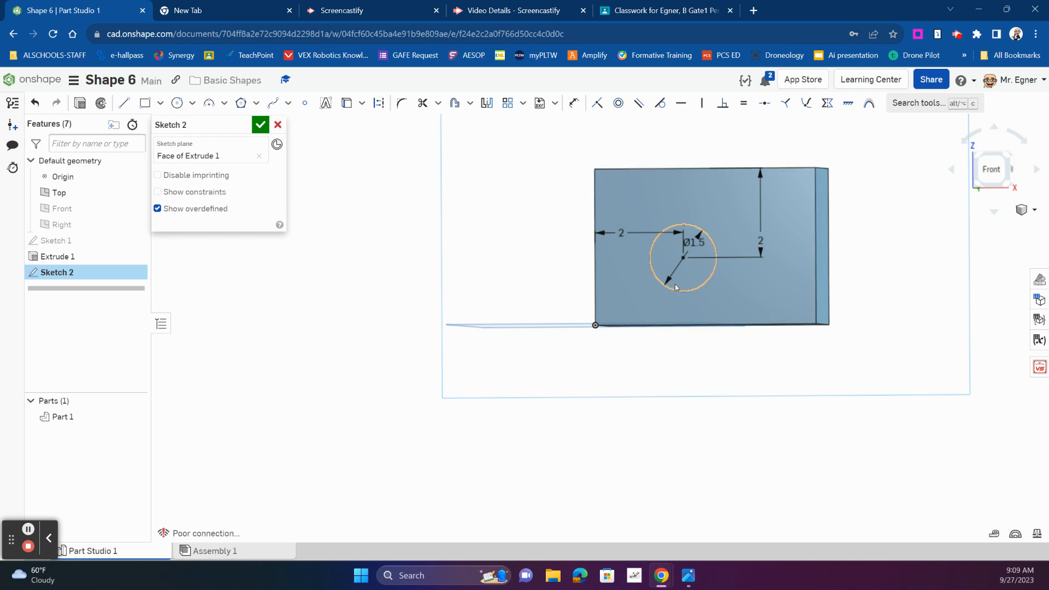
double_click(761, 242)
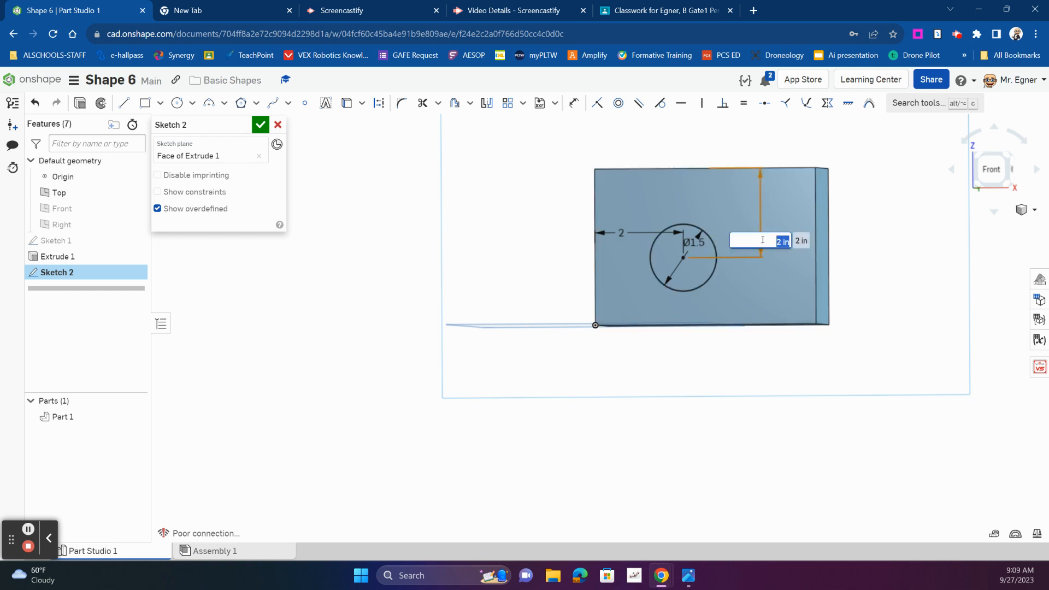
text(1.5)
key(Return)
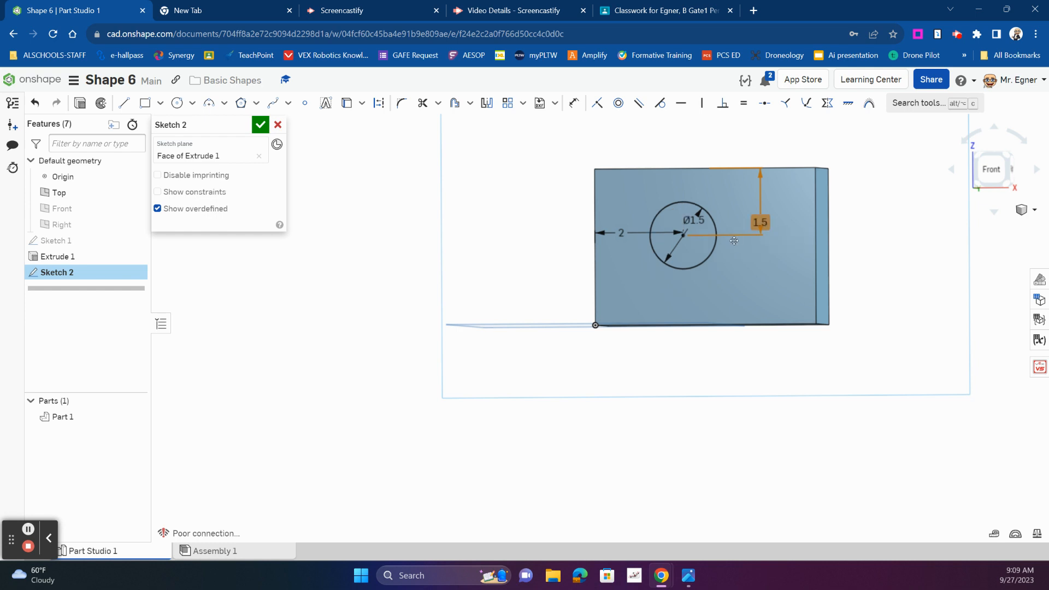
Set the circle centre's distance from the block's left edge to 1.5 in
double_click(623, 234)
text(1)
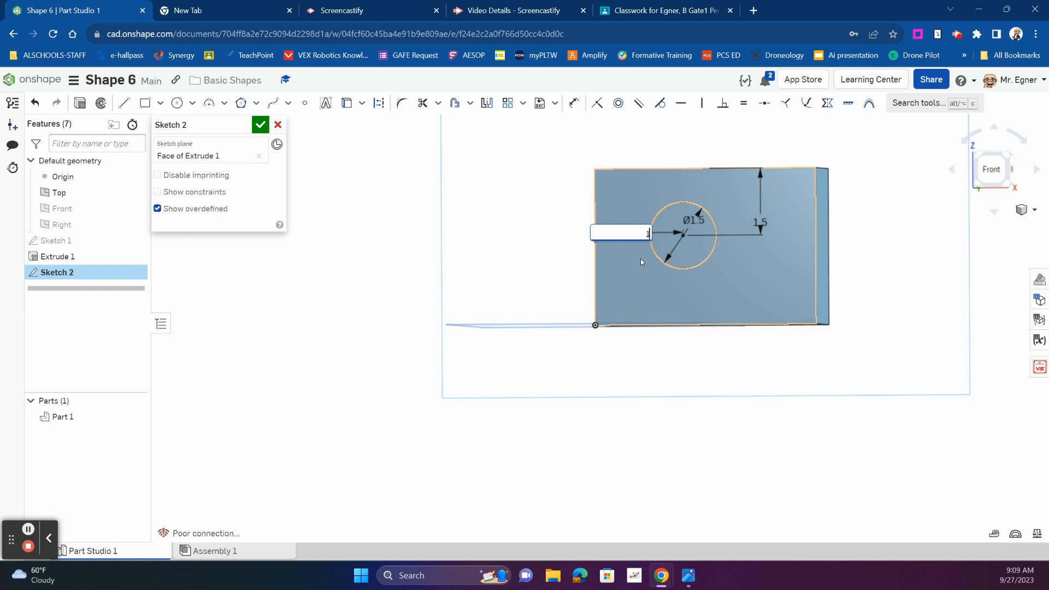
text(.5)
key(Return)
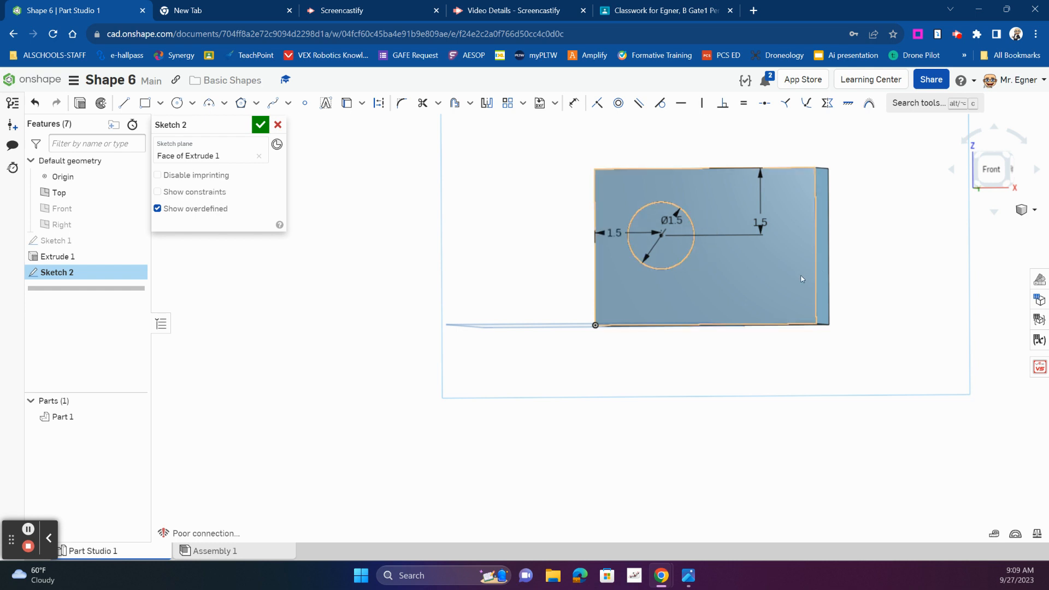
Set the circle centre's distance from the block's left edge to 2 in and finish the sketch
double_click(614, 233)
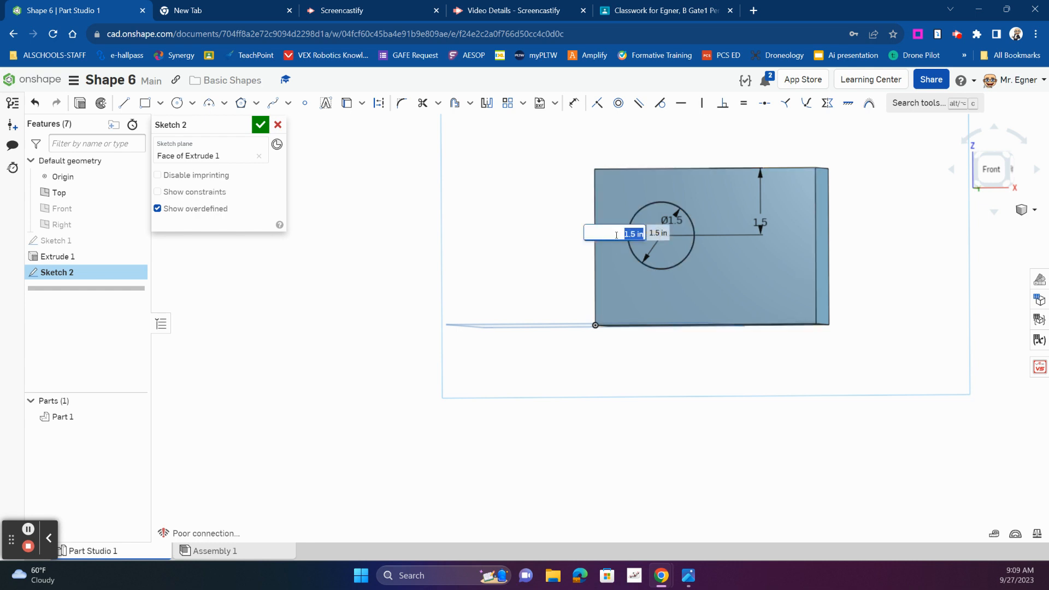
text(2)
key(Return)
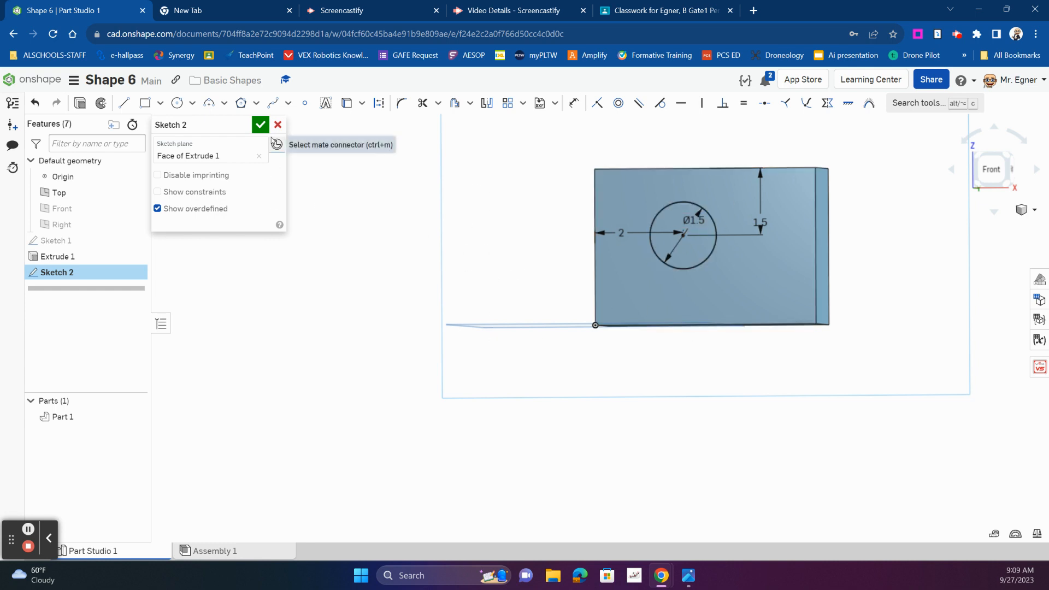
click(260, 125)
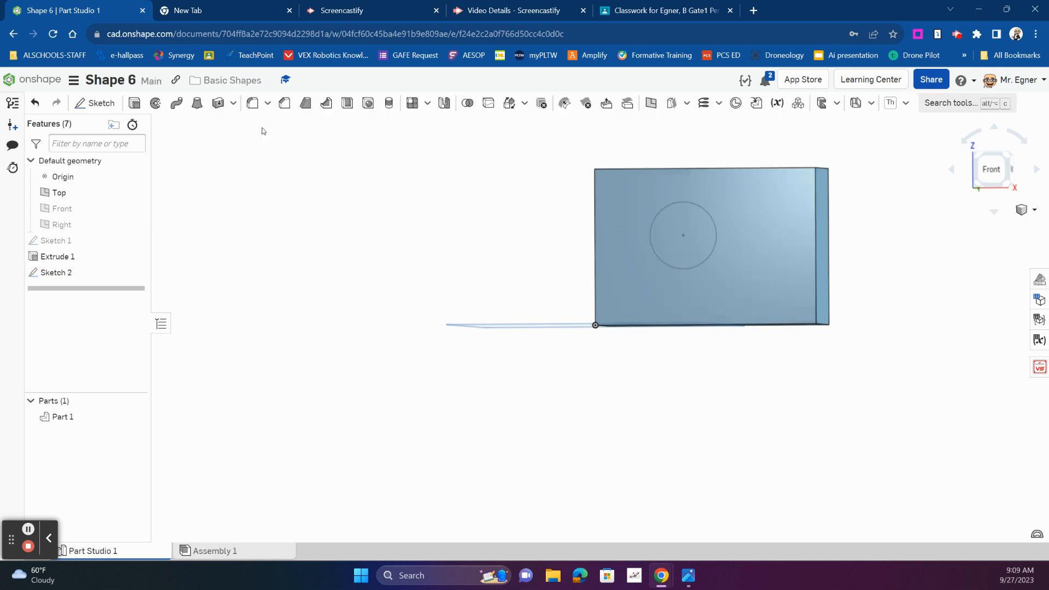
Extrude the circle as a removal cut through the whole block with a blind depth of 15.37 in
click(134, 102)
click(695, 263)
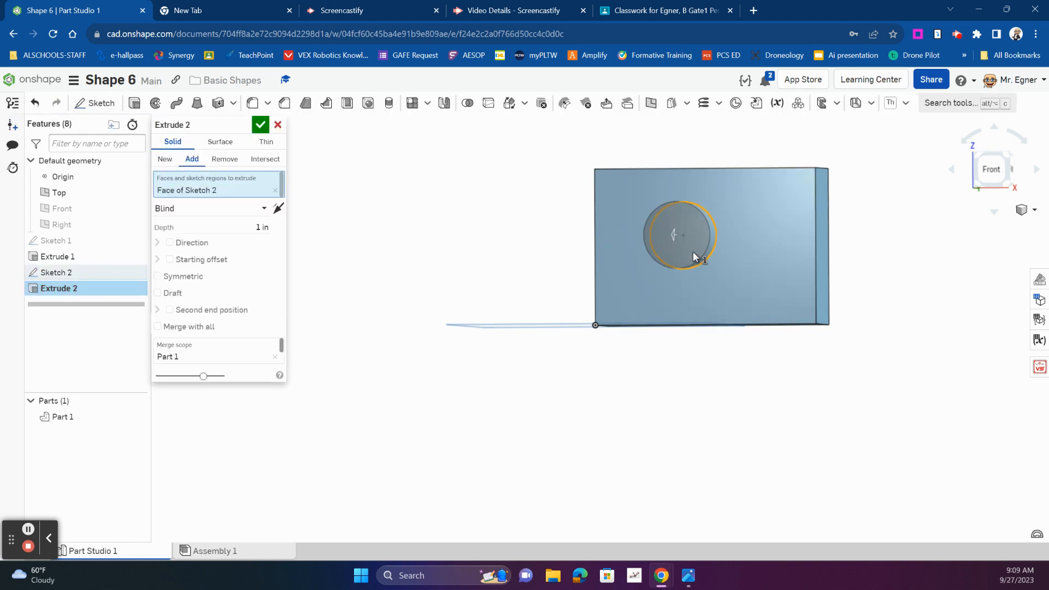
click(224, 159)
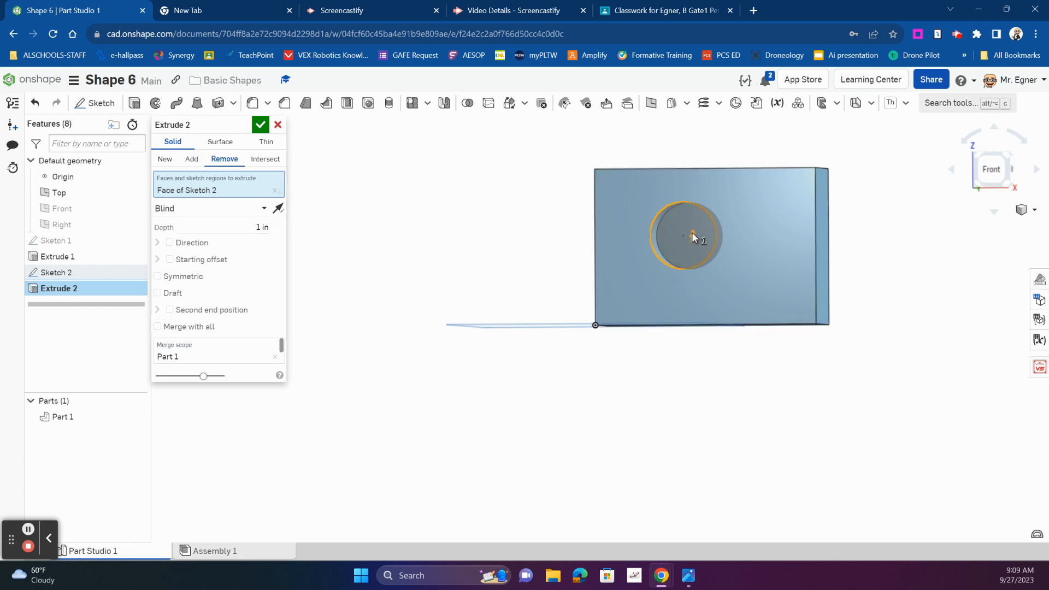
drag(692, 232, 785, 235)
right_drag(918, 361, 887, 366)
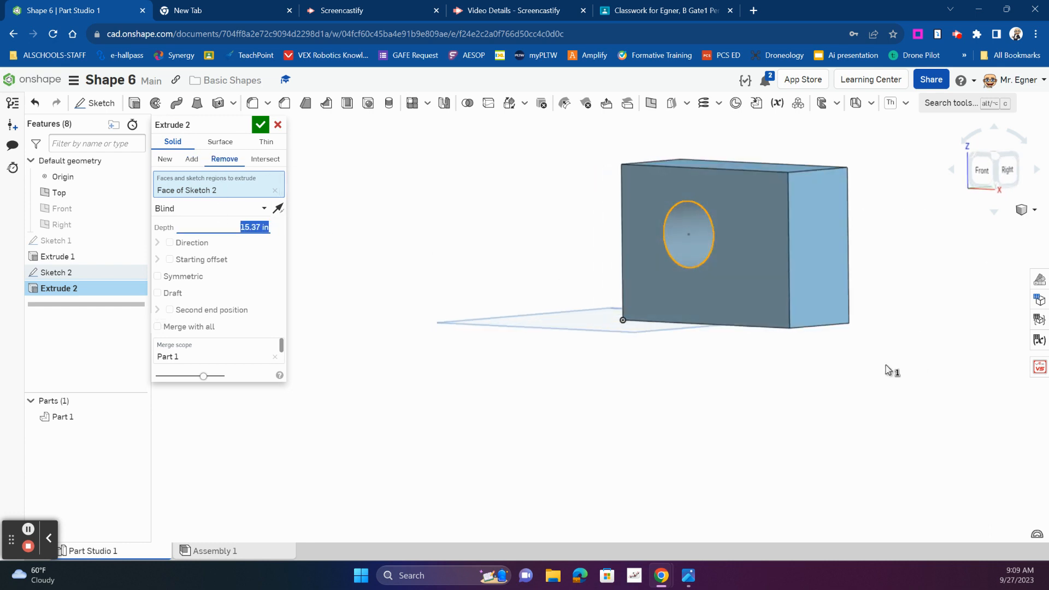
click(260, 124)
On a new sketch on the block's front face, draw a diagonal line about 4.345 in long from the top edge across the hole to the bottom edge
right_drag(456, 417, 497, 420)
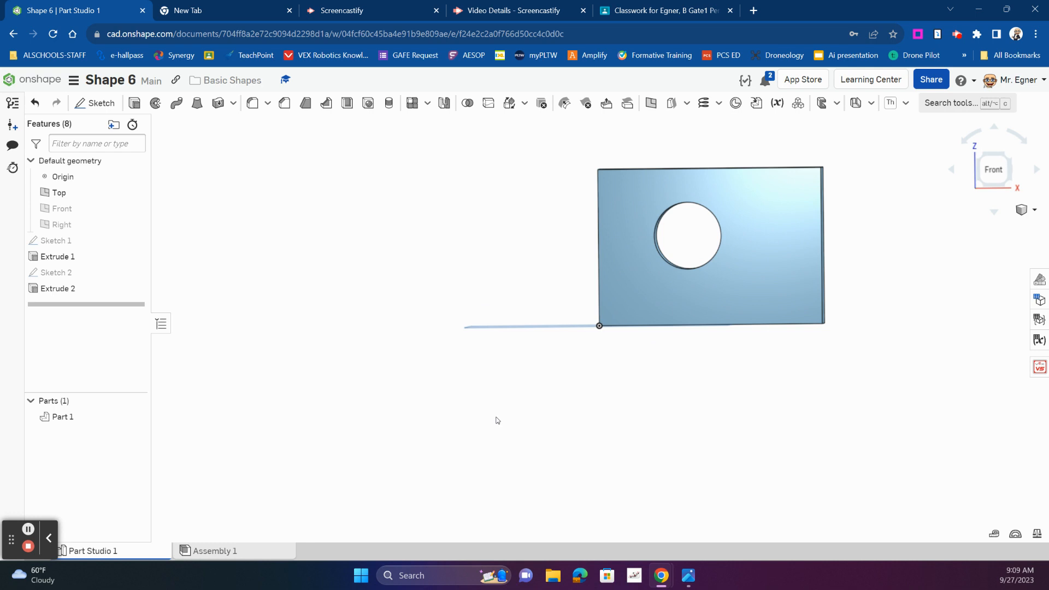
click(96, 103)
click(667, 301)
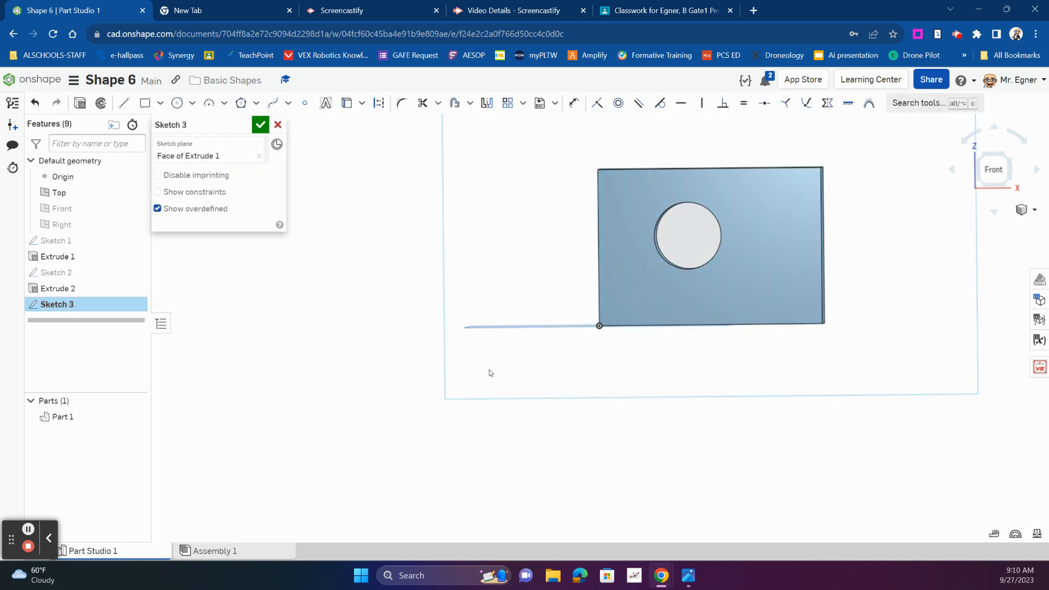
scroll(490, 369, down, 2)
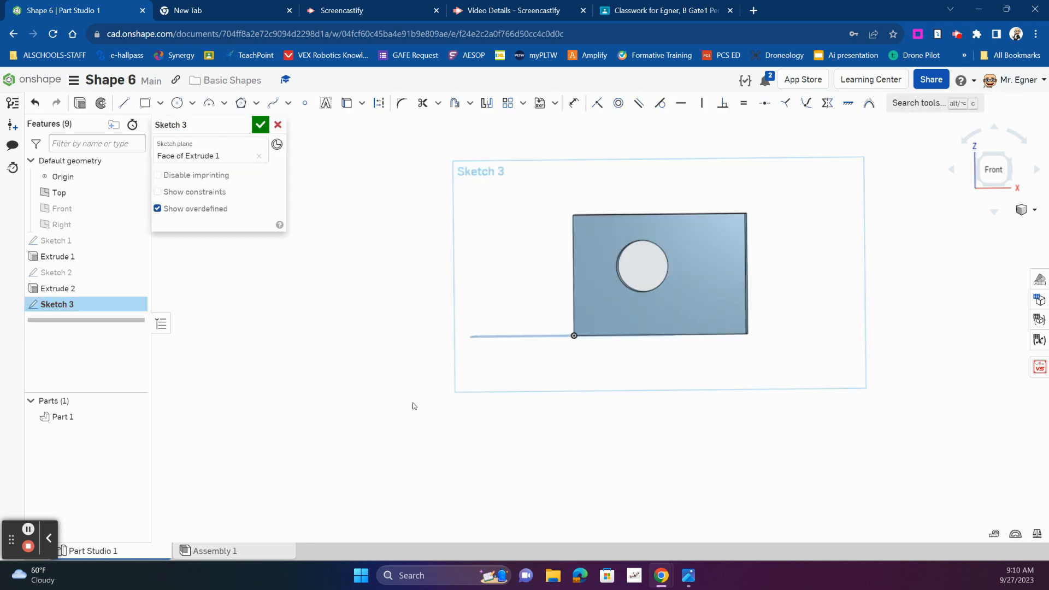
click(126, 104)
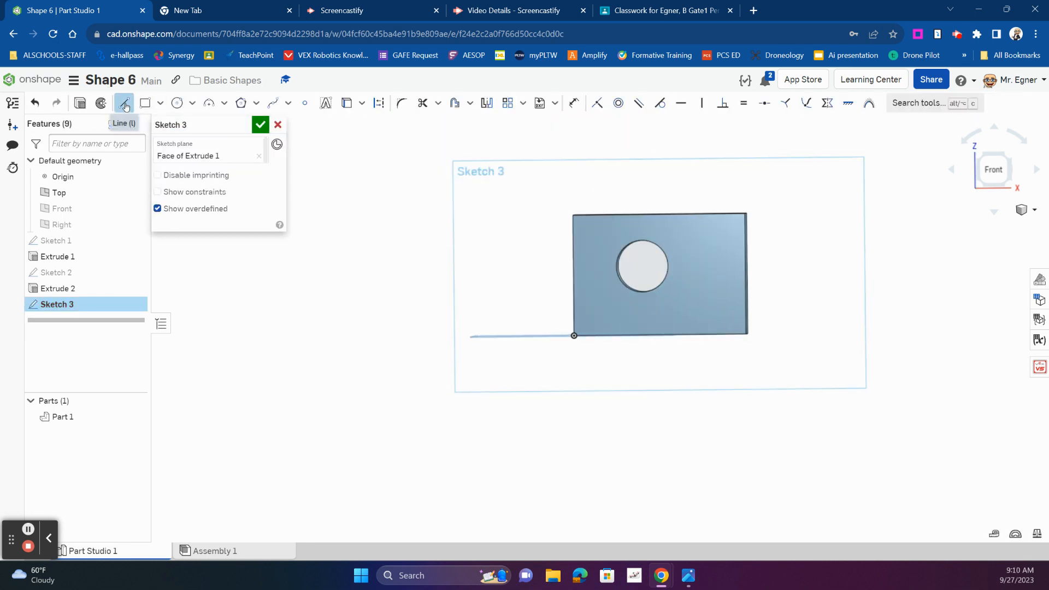
click(610, 214)
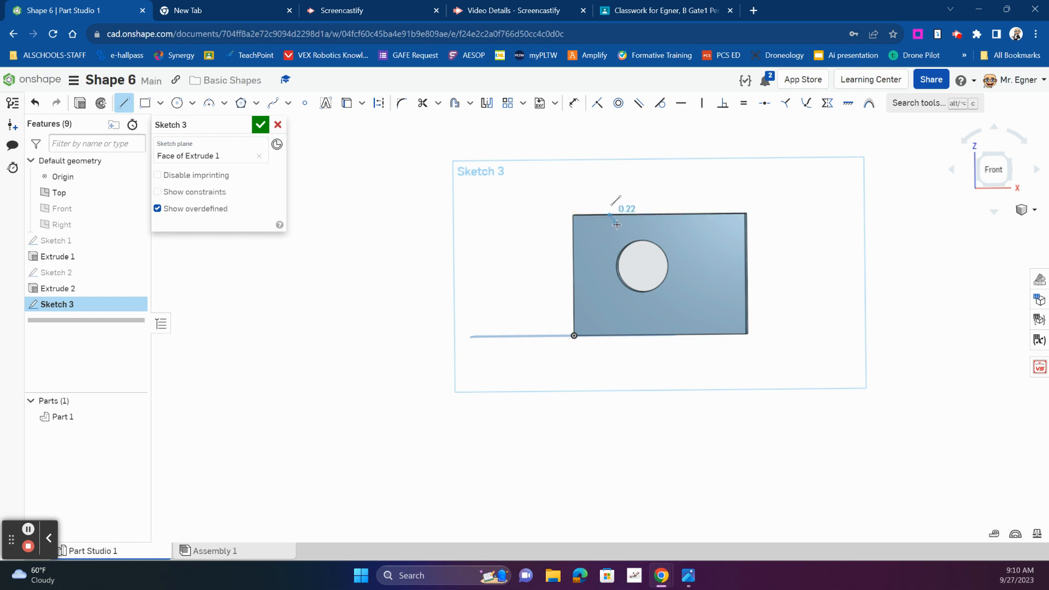
click(699, 333)
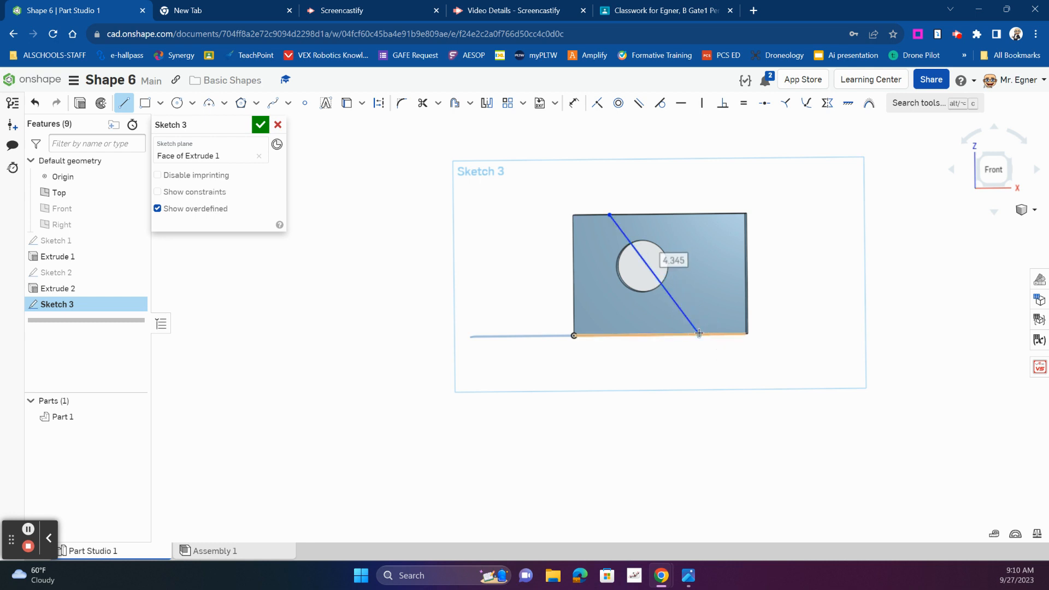
scroll(705, 393, up, 2)
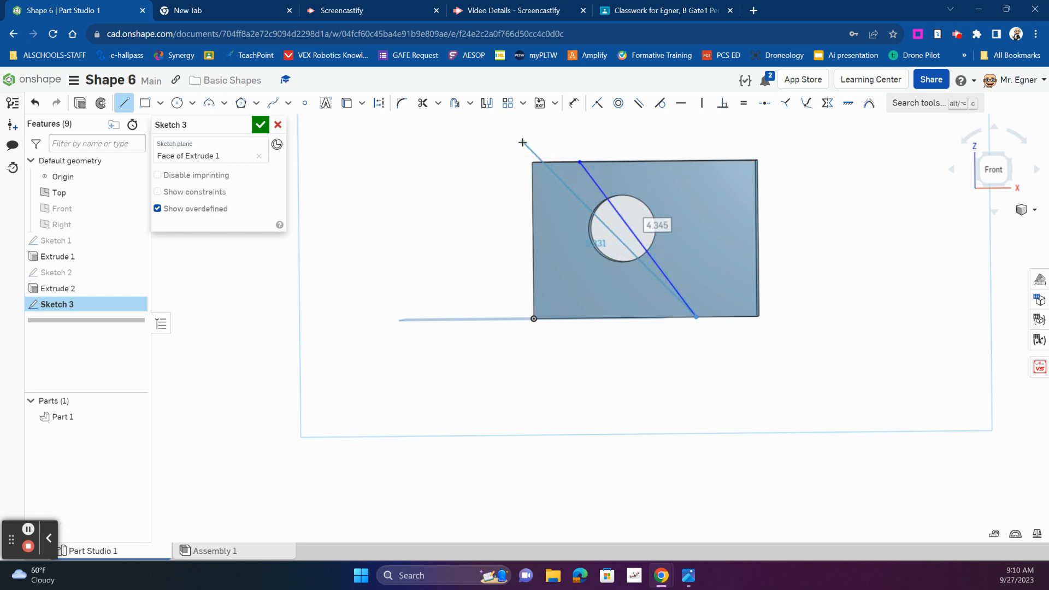
click(125, 102)
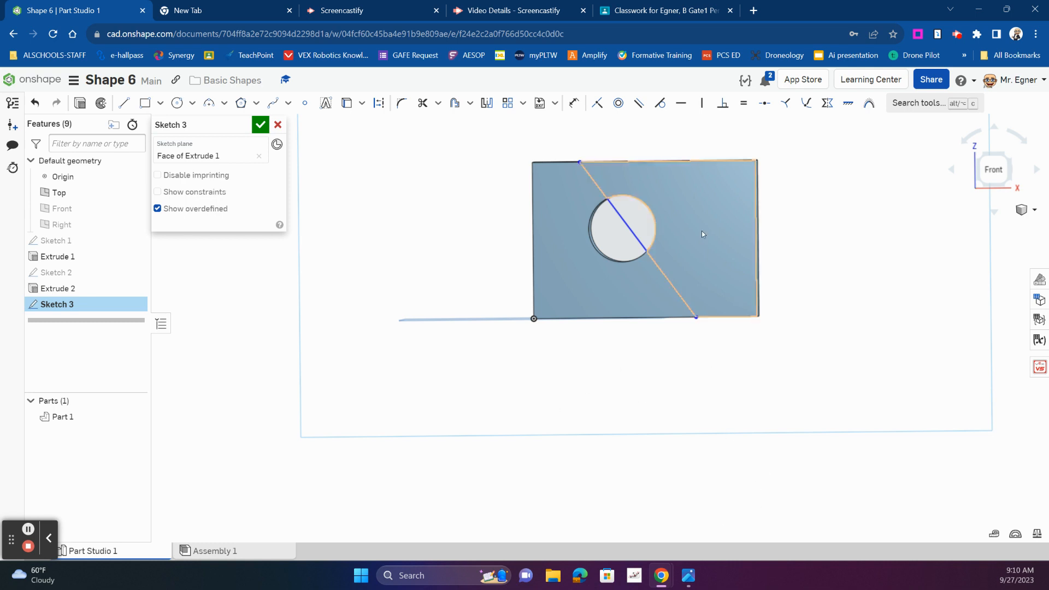
Check shape 6 in the basic parts drawing, return to Onshape, and dimension the diagonal line's upper endpoint 1.5 in from the block's left edge
click(690, 581)
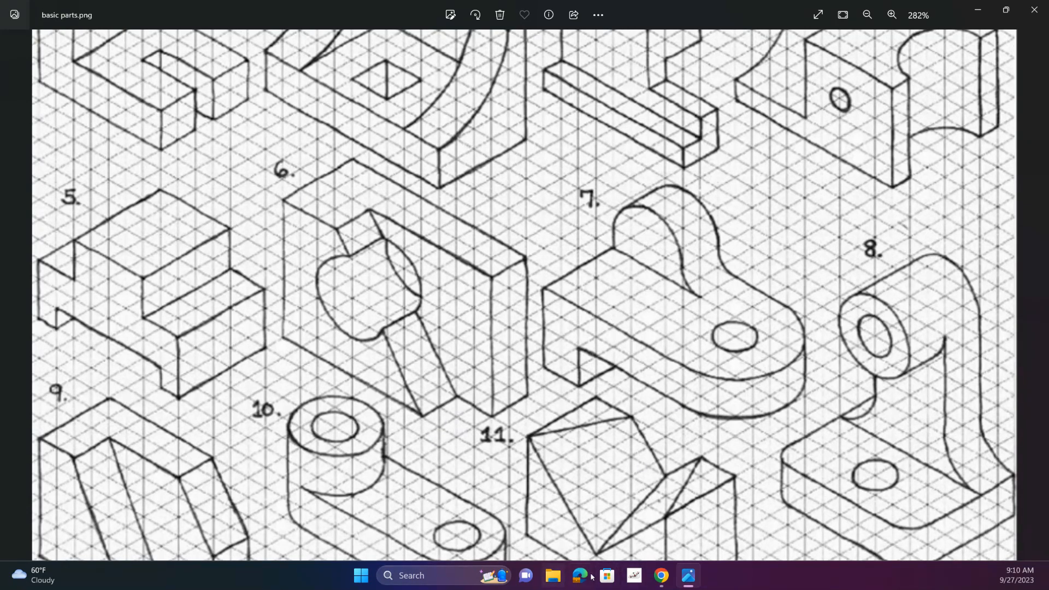
click(662, 575)
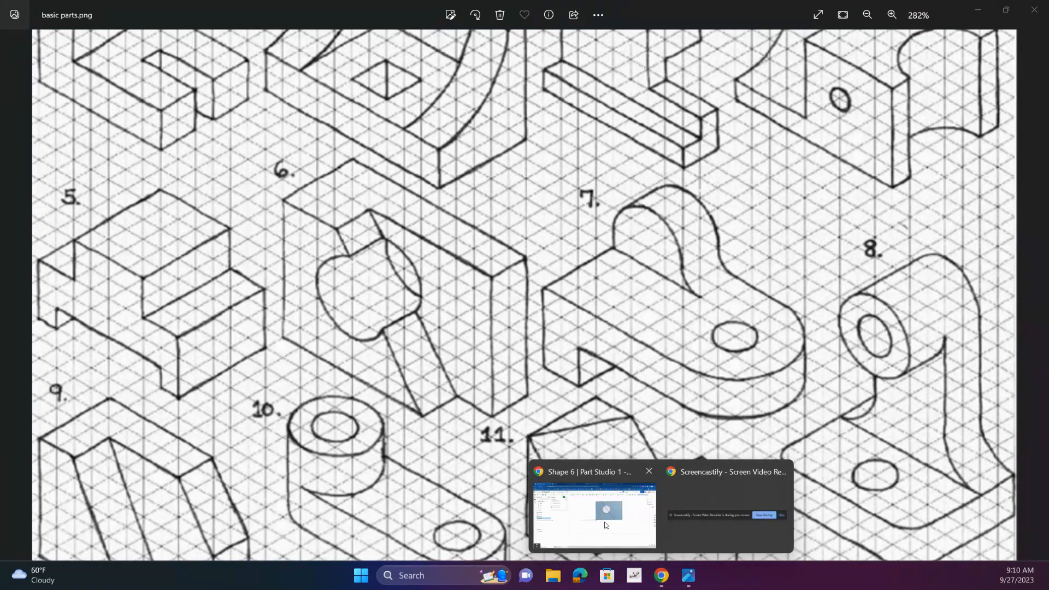
click(650, 542)
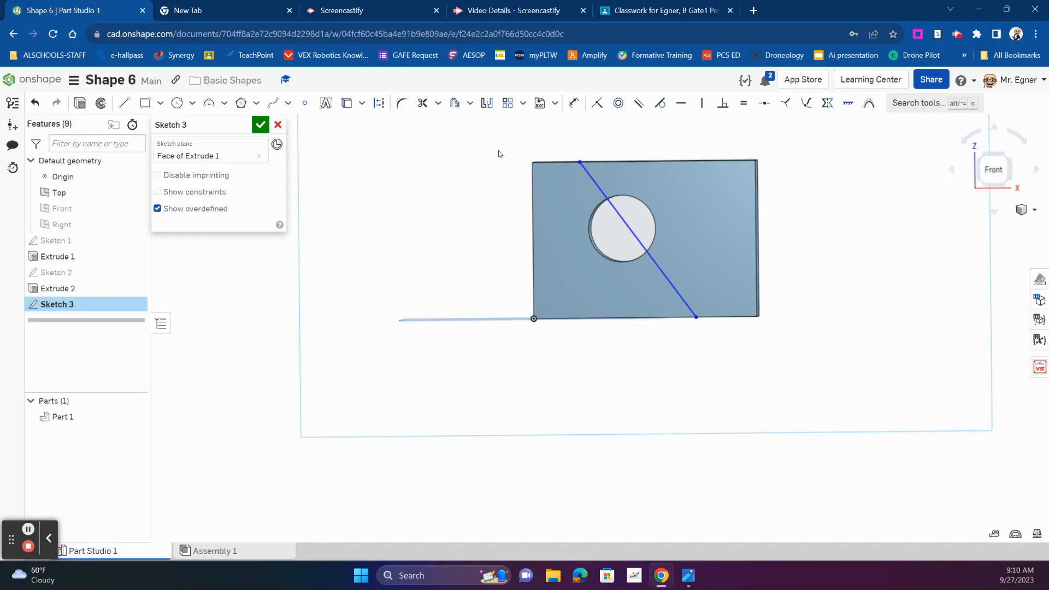
right_drag(499, 154, 492, 181)
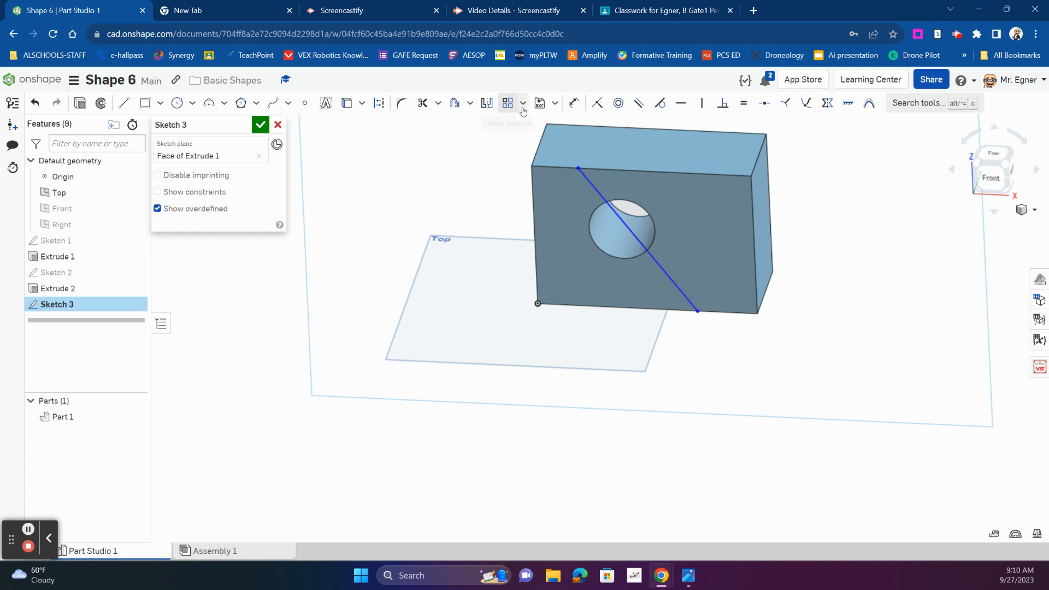
click(574, 102)
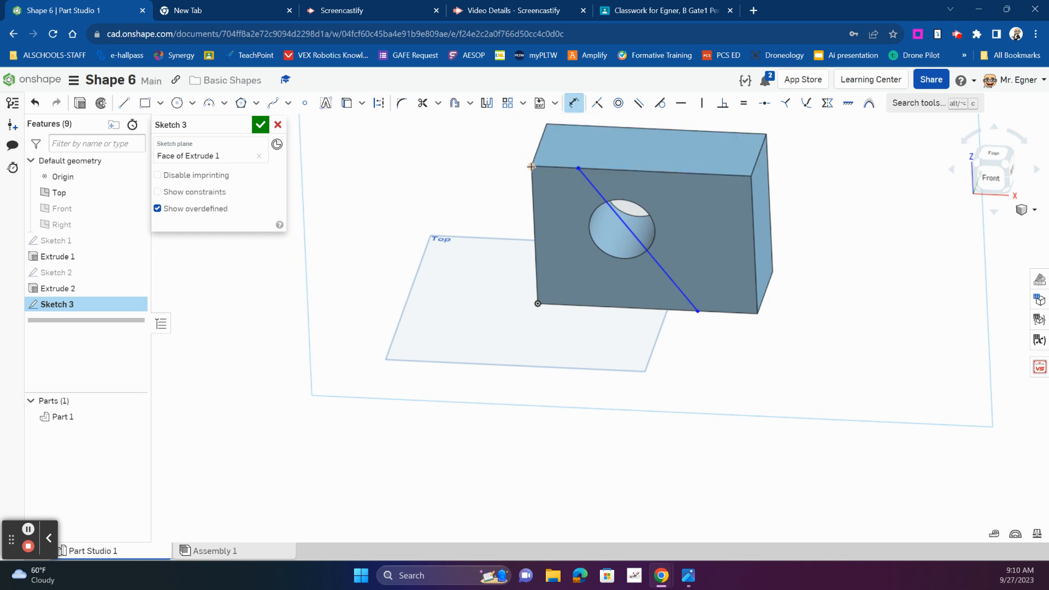
click(577, 168)
click(554, 146)
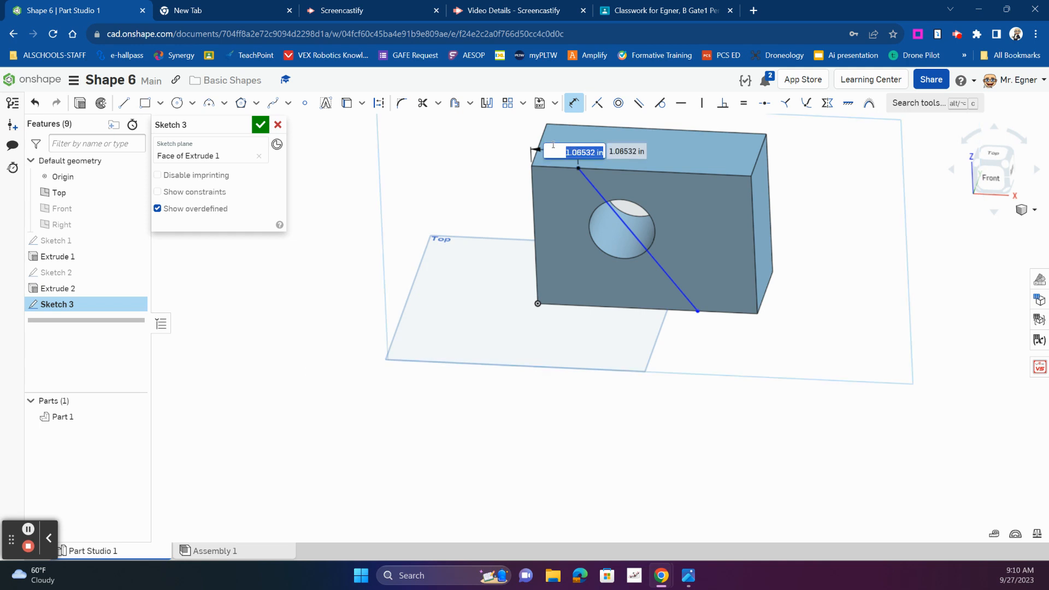
text(1.5)
key(Return)
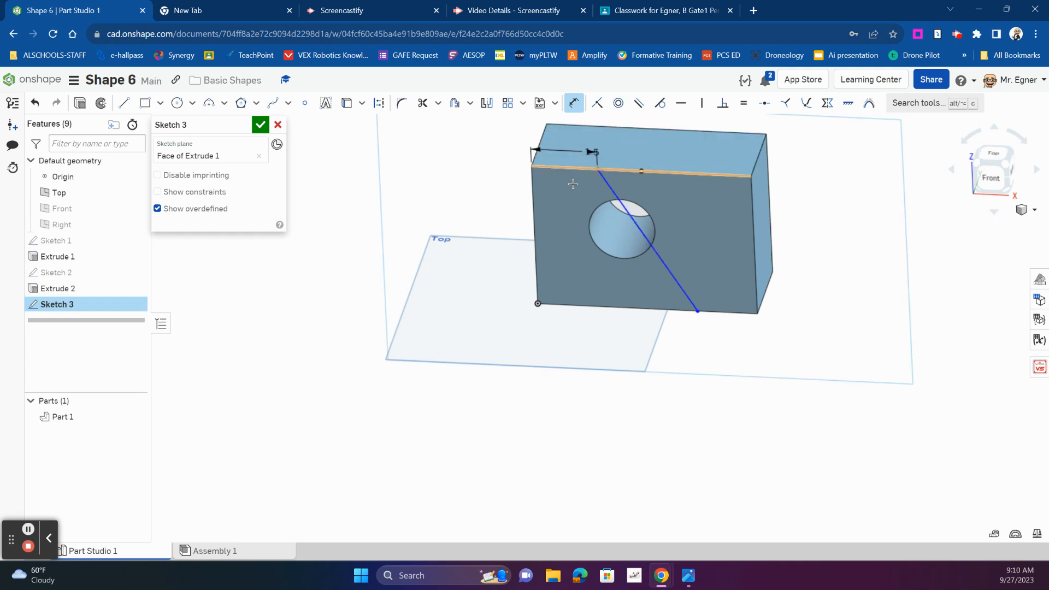
Dimension the diagonal line's lower endpoint 1.5 in from the block's lower-right corner and finish the sketch
click(697, 313)
click(758, 313)
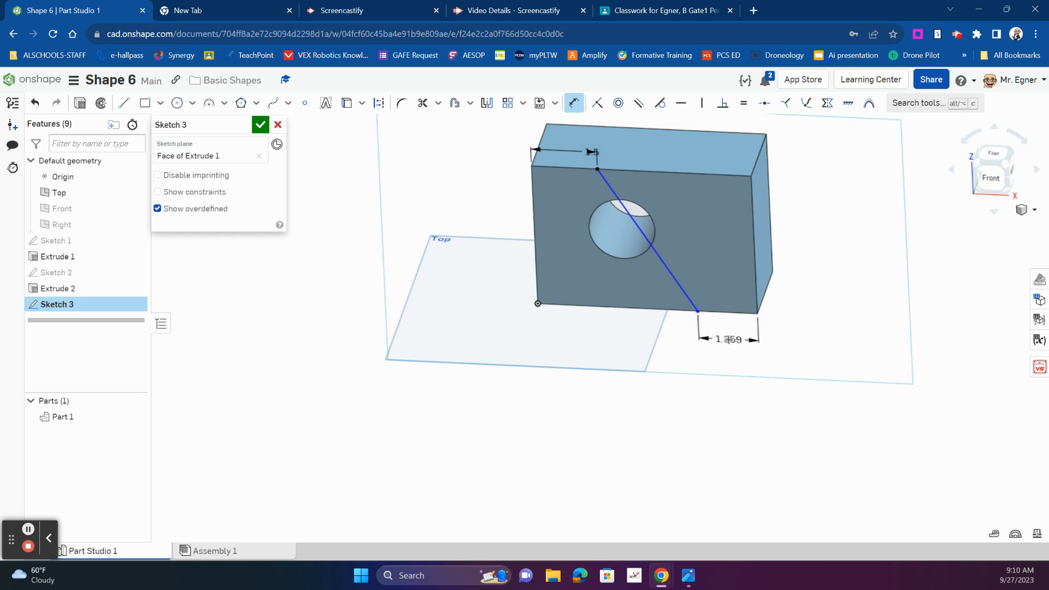
click(729, 339)
text(1.5)
key(Return)
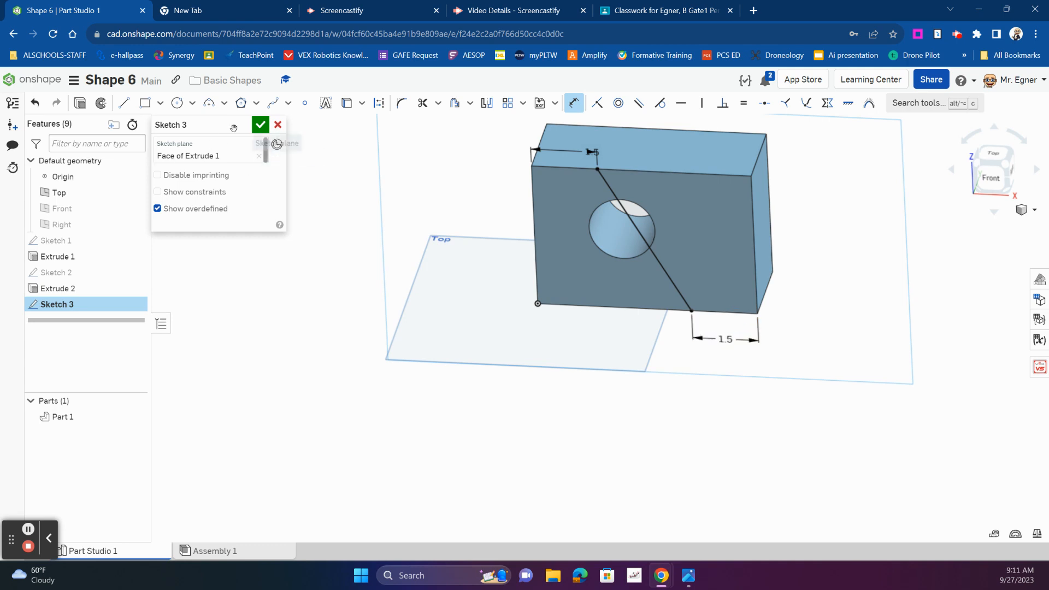
click(260, 126)
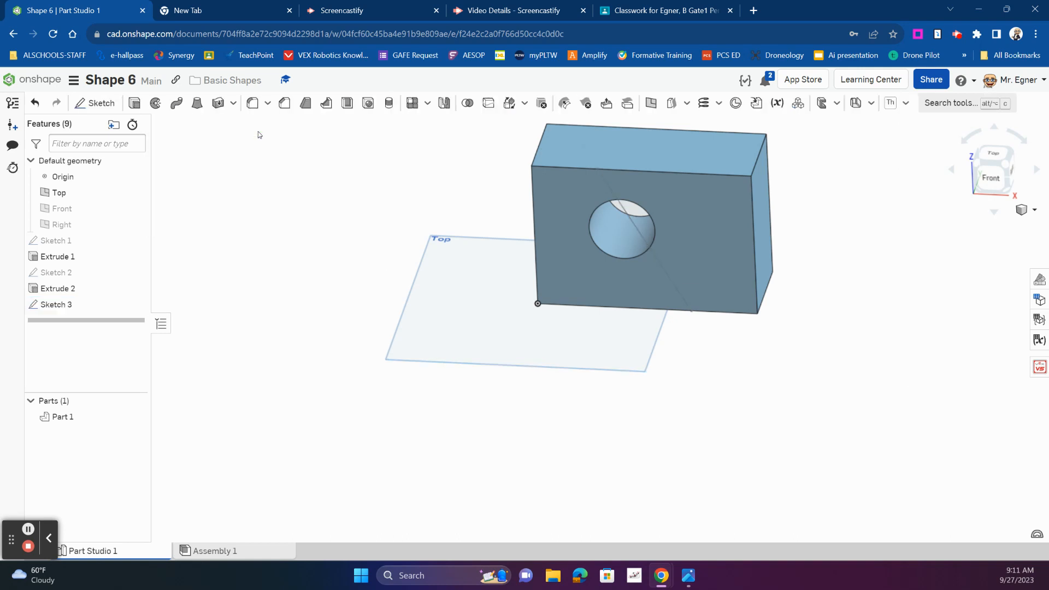
Extrude the front-face region right of the diagonal line as a removal cut with a blind depth of 1.5 in
click(134, 103)
click(691, 221)
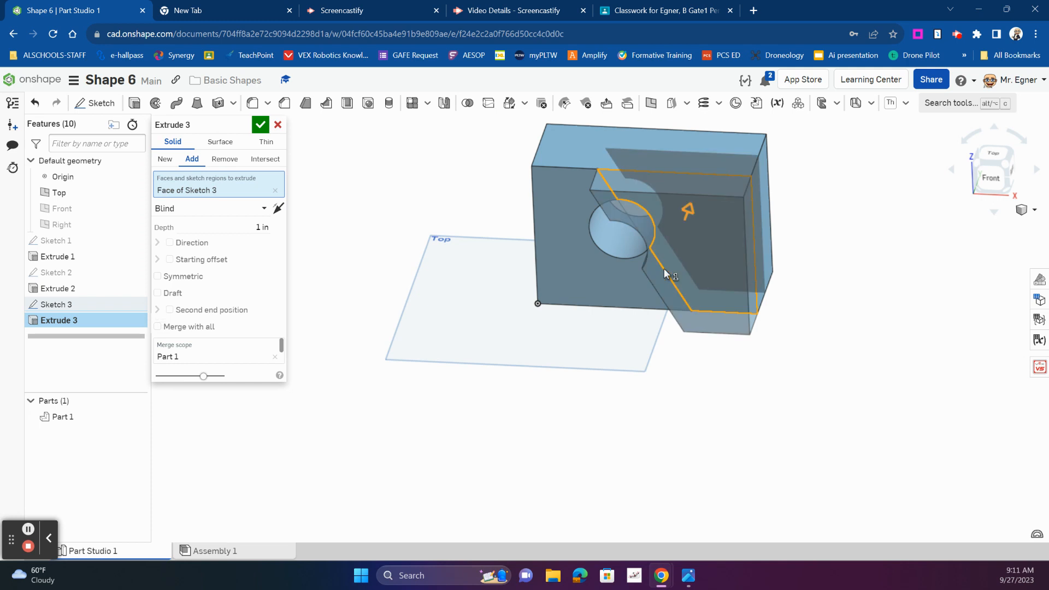
click(258, 227)
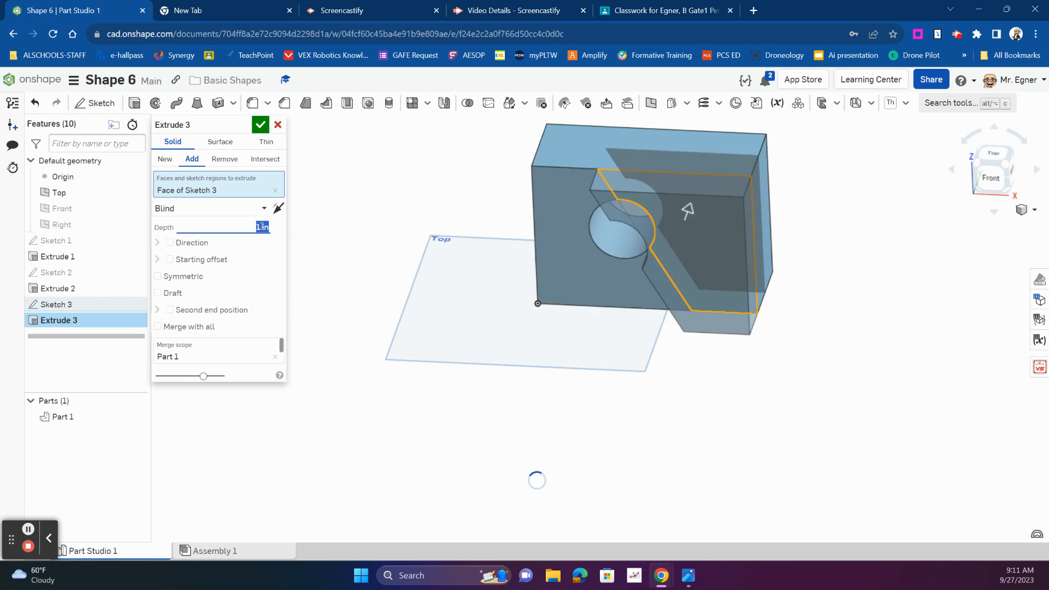
text(1.5)
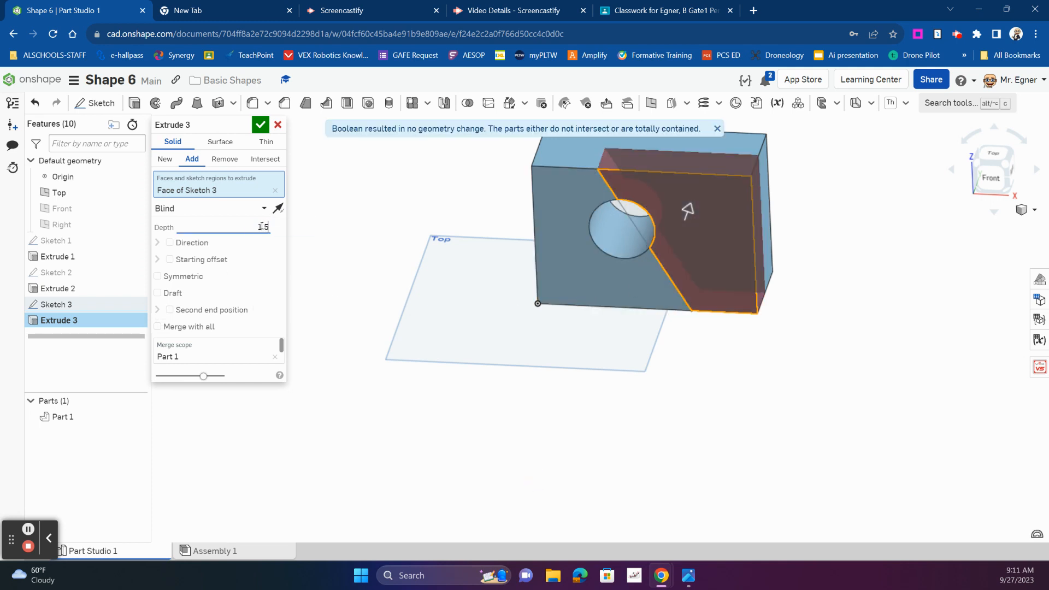
key(Return)
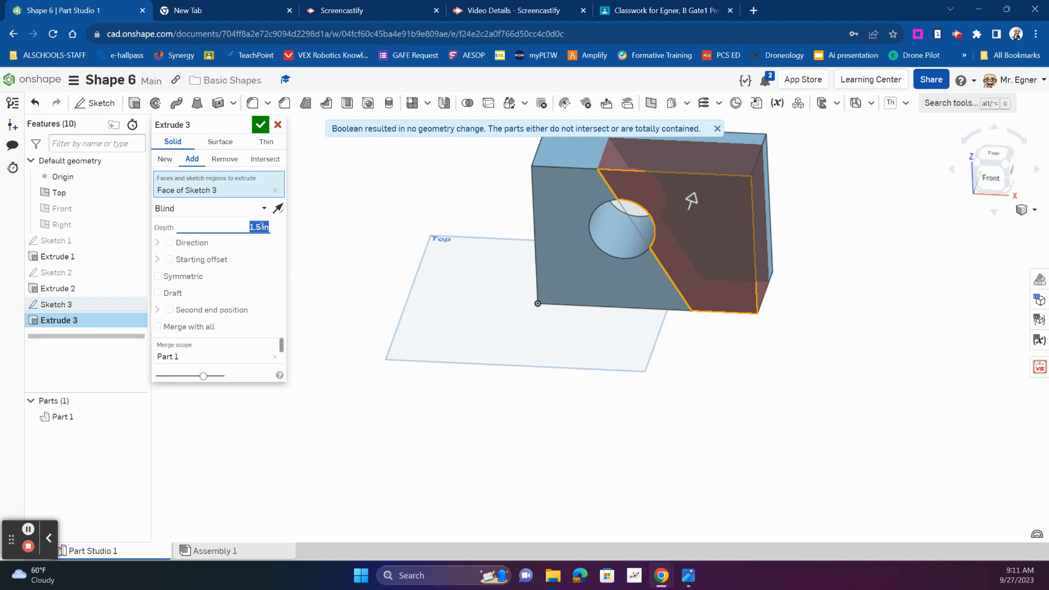
click(224, 159)
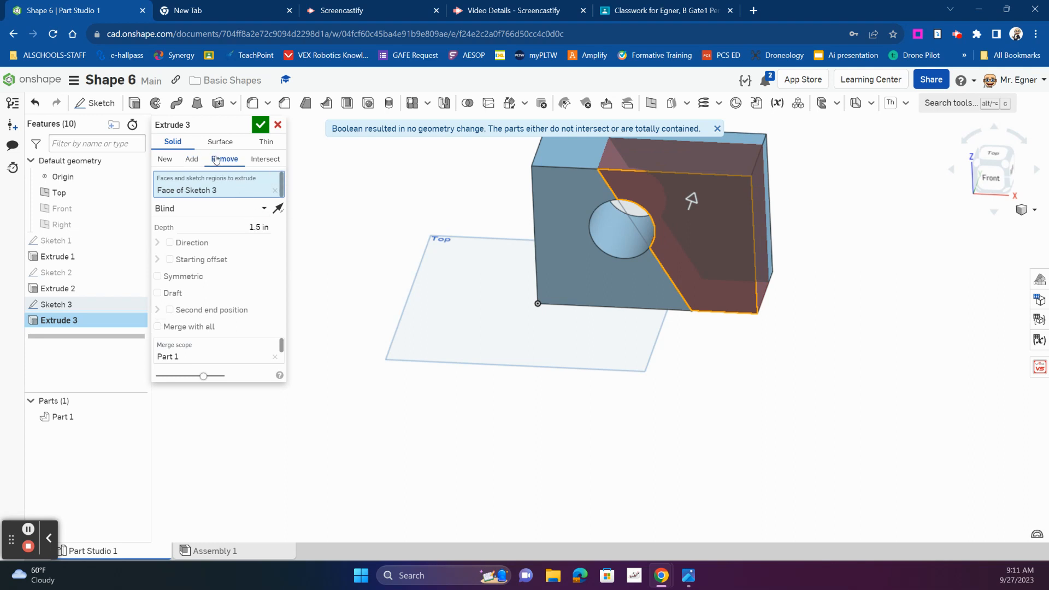
click(261, 126)
right_drag(796, 375, 757, 383)
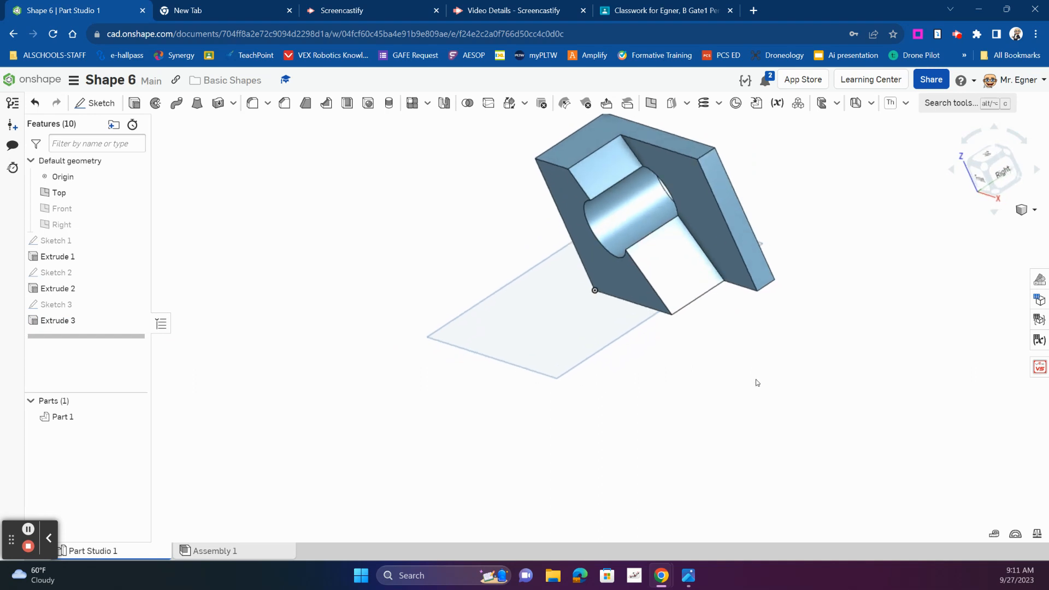
right_drag(789, 379, 855, 354)
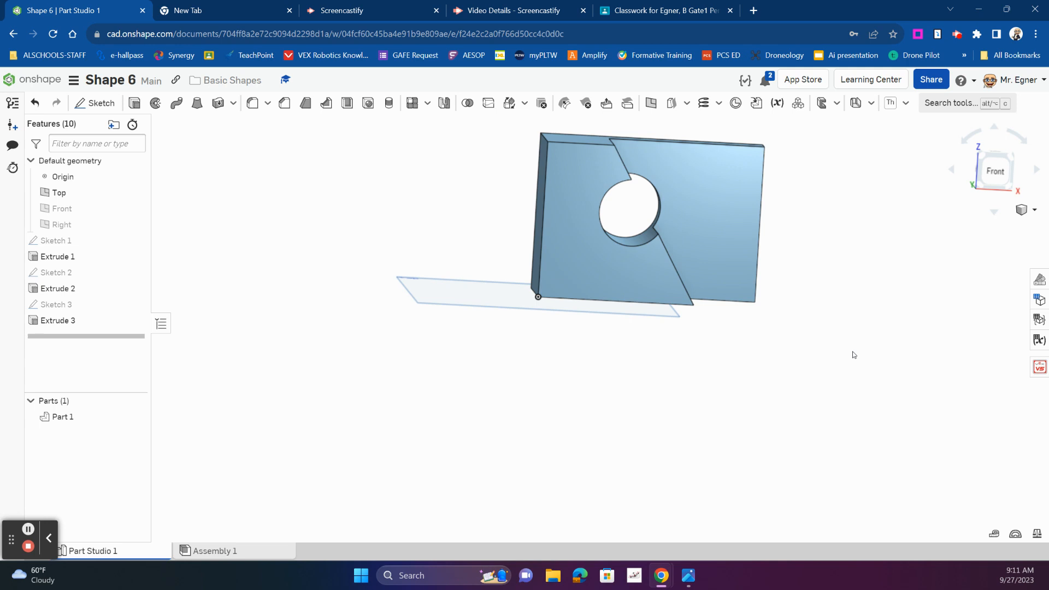
right_drag(854, 356, 839, 336)
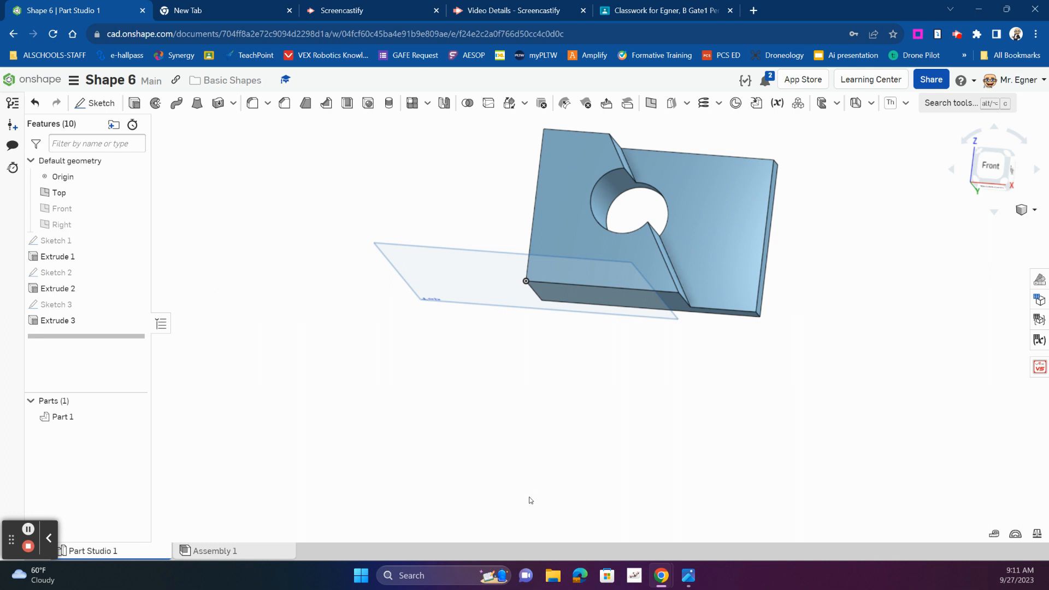
right_drag(653, 408, 673, 419)
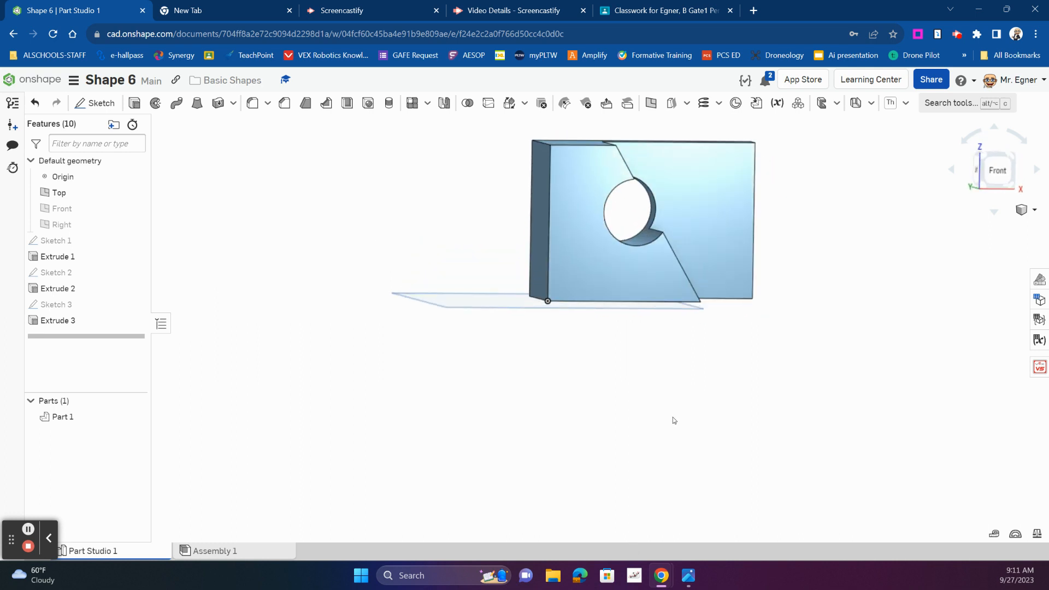